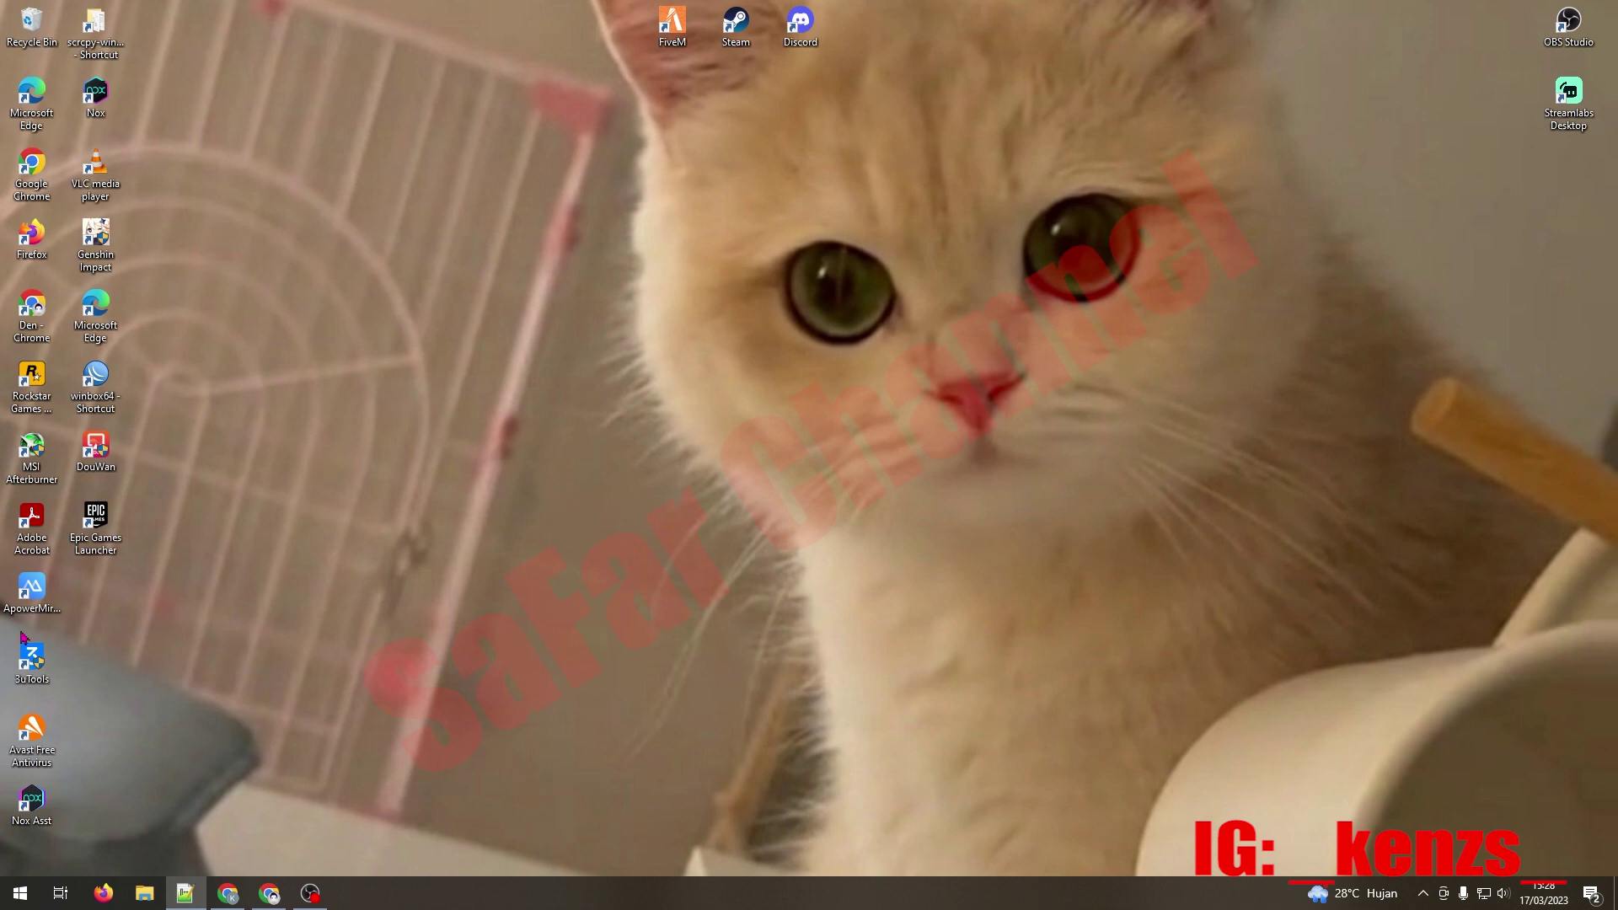
Step: Launch Google Chrome from the taskbar to get a new Google search tab
click(271, 895)
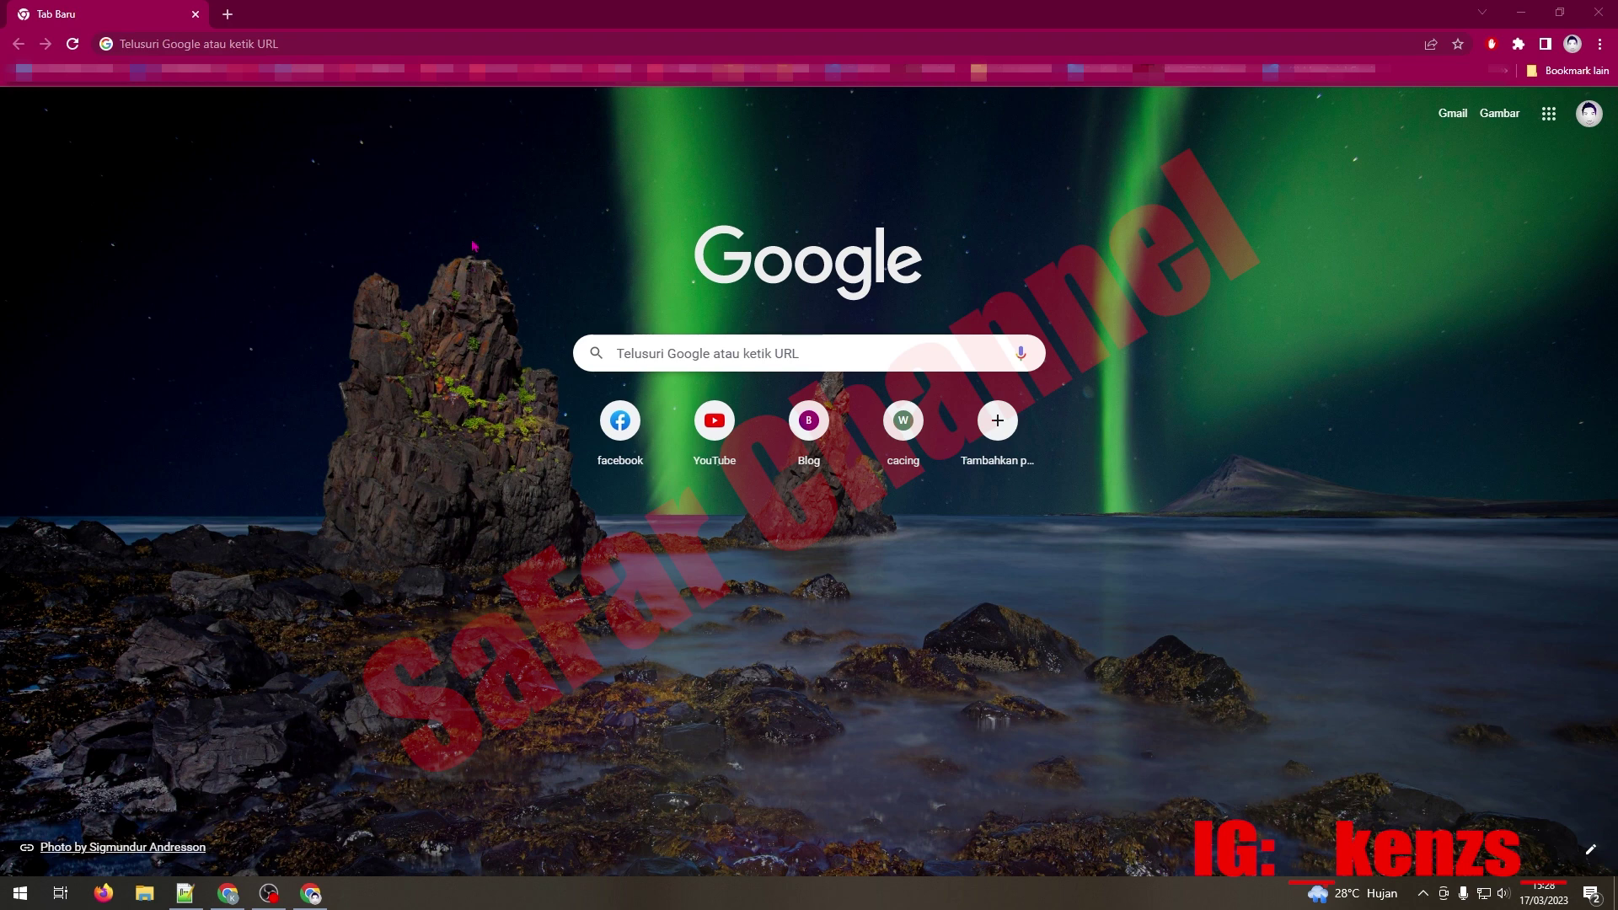
Step: Go to pajak.go.id by entering 'pajak' in the address bar and accepting the suggestion
click(405, 47)
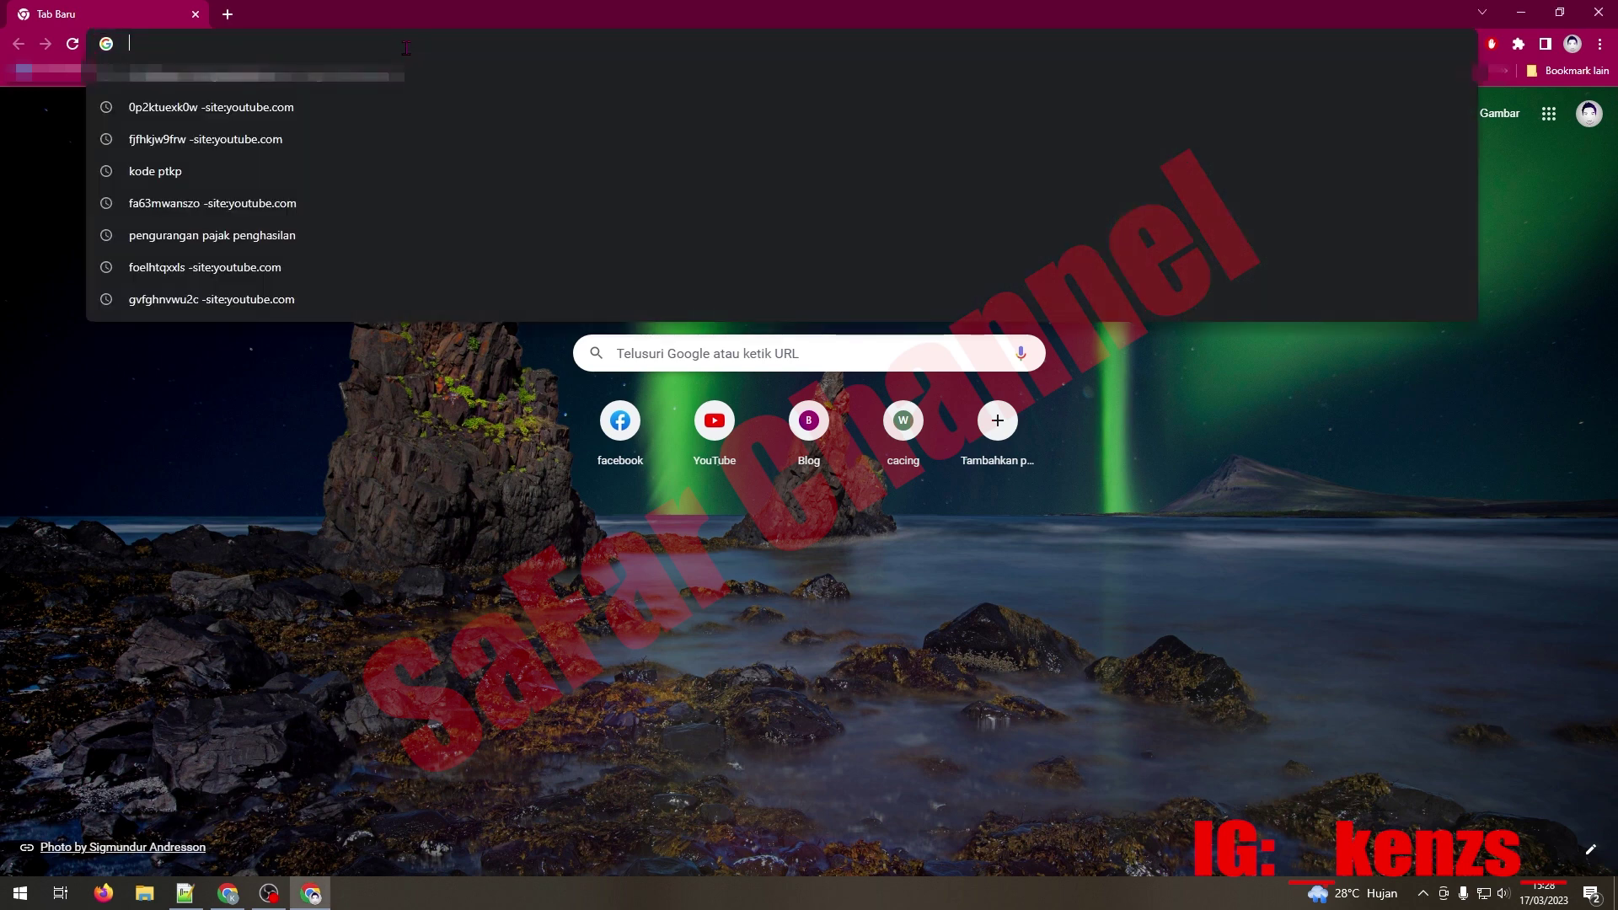
text(pajak.go.id)
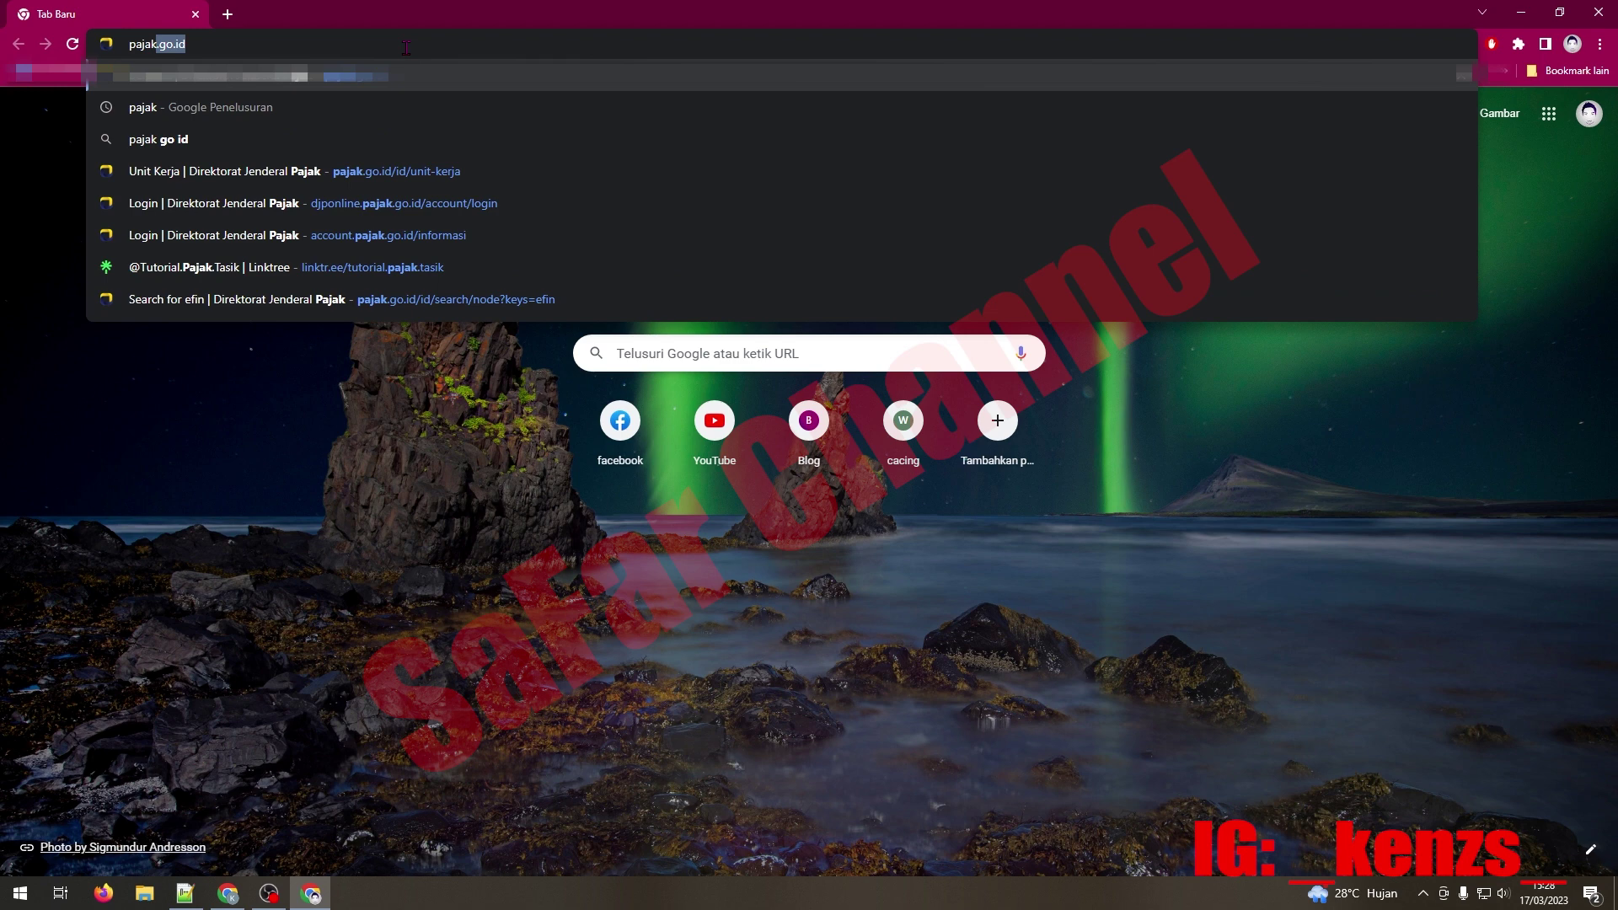
key(Return)
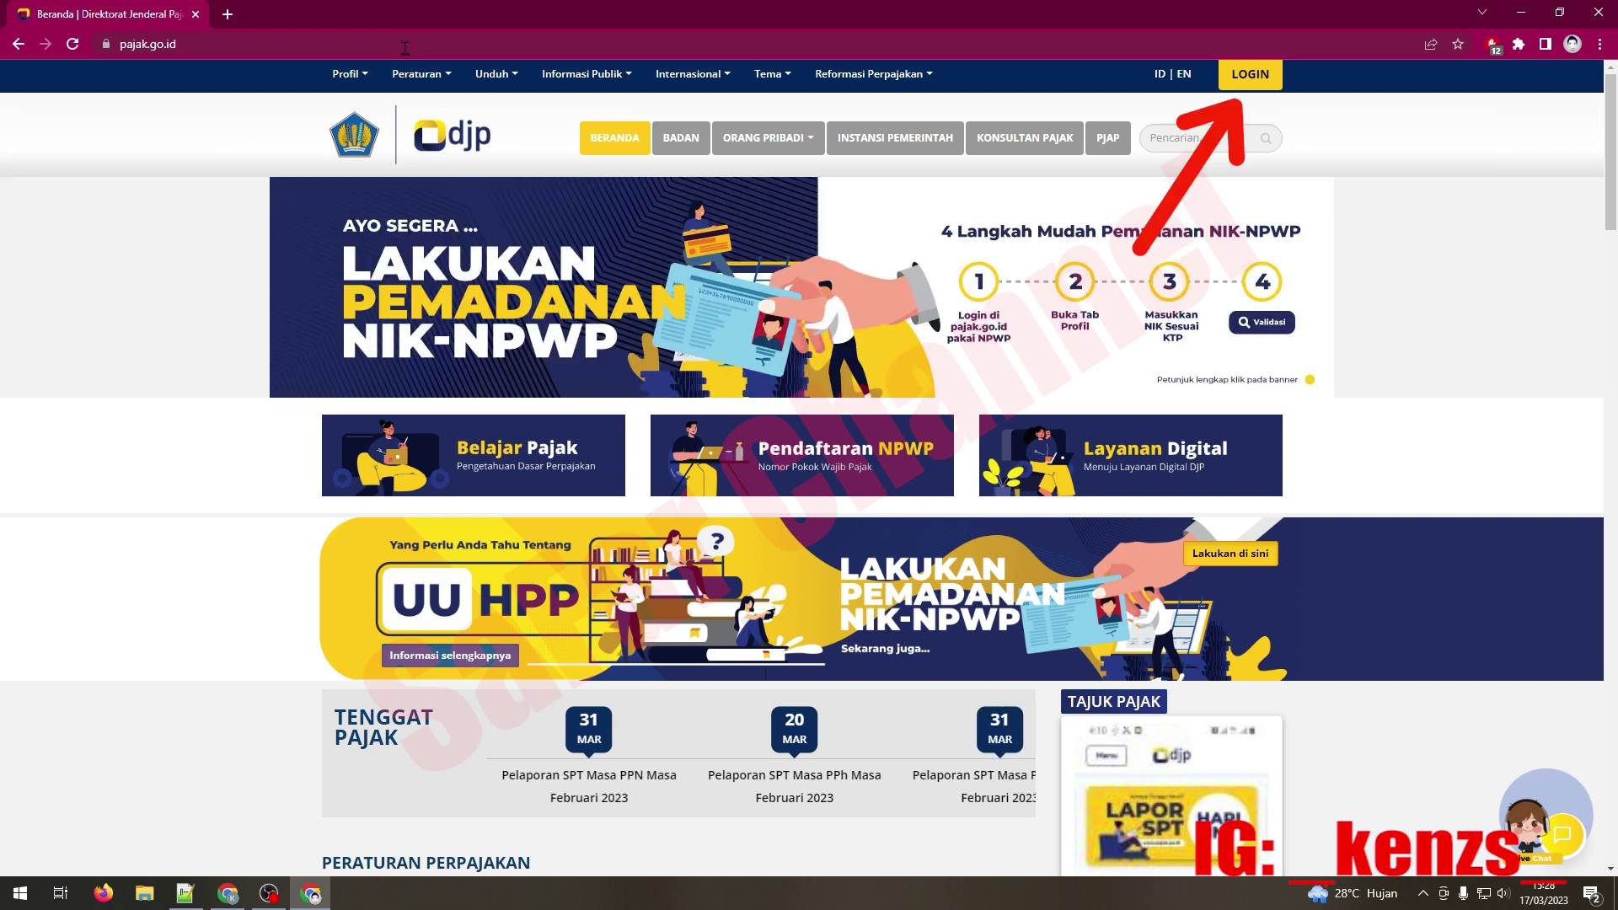
Step: Log in to DJP Online with the NIK/NPWP, account password and captcha security code
click(1251, 82)
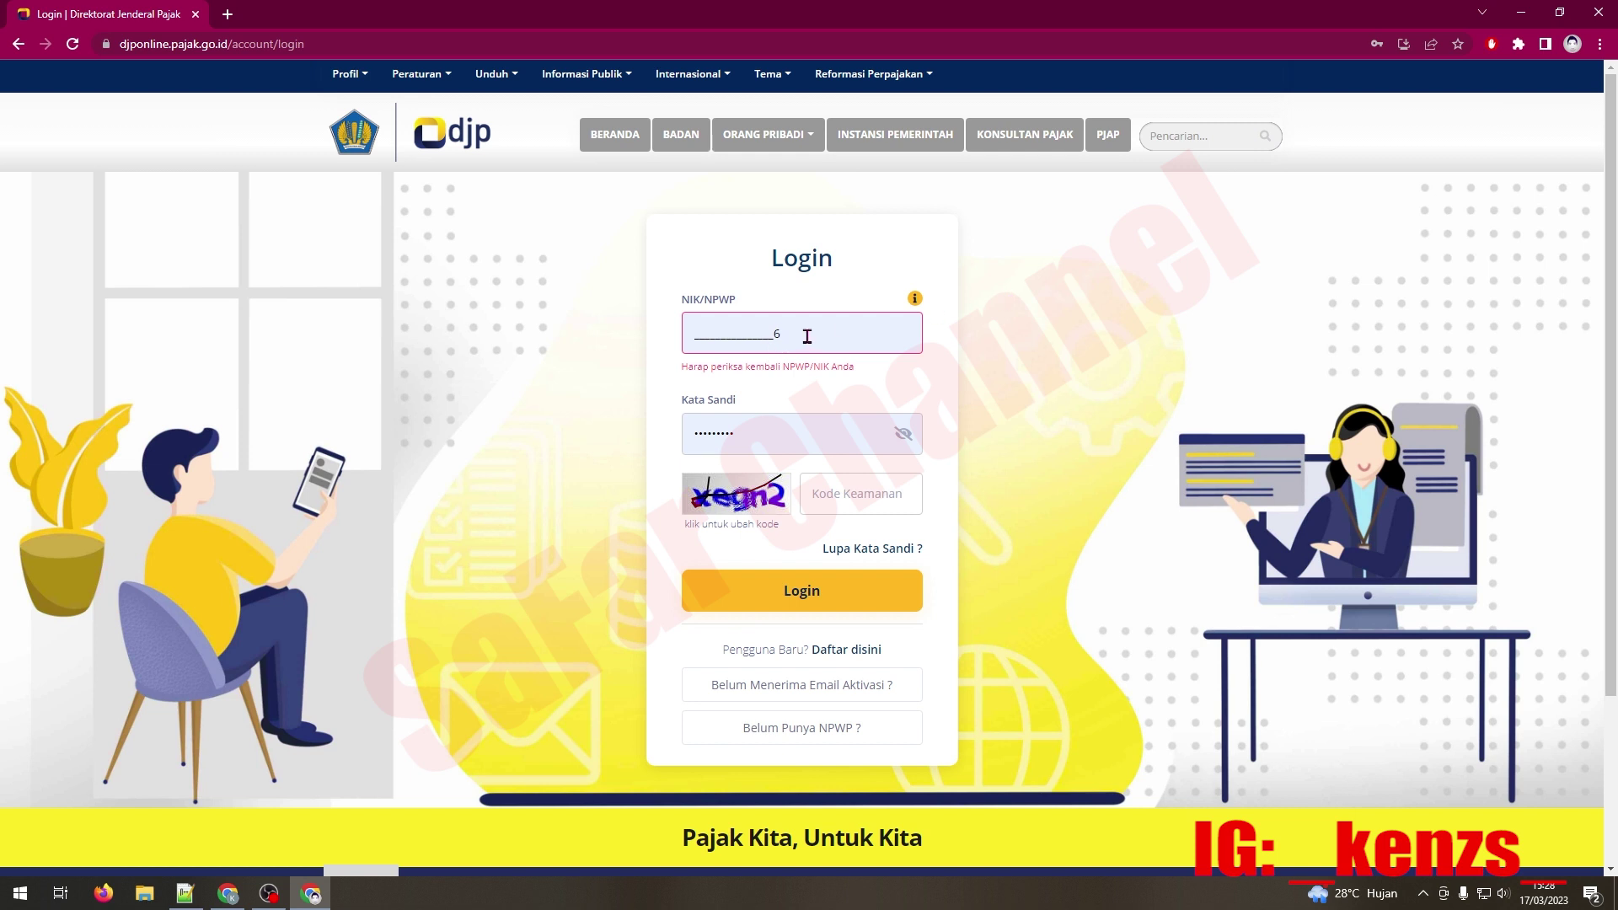
click(869, 462)
text(xe)
text(gn2)
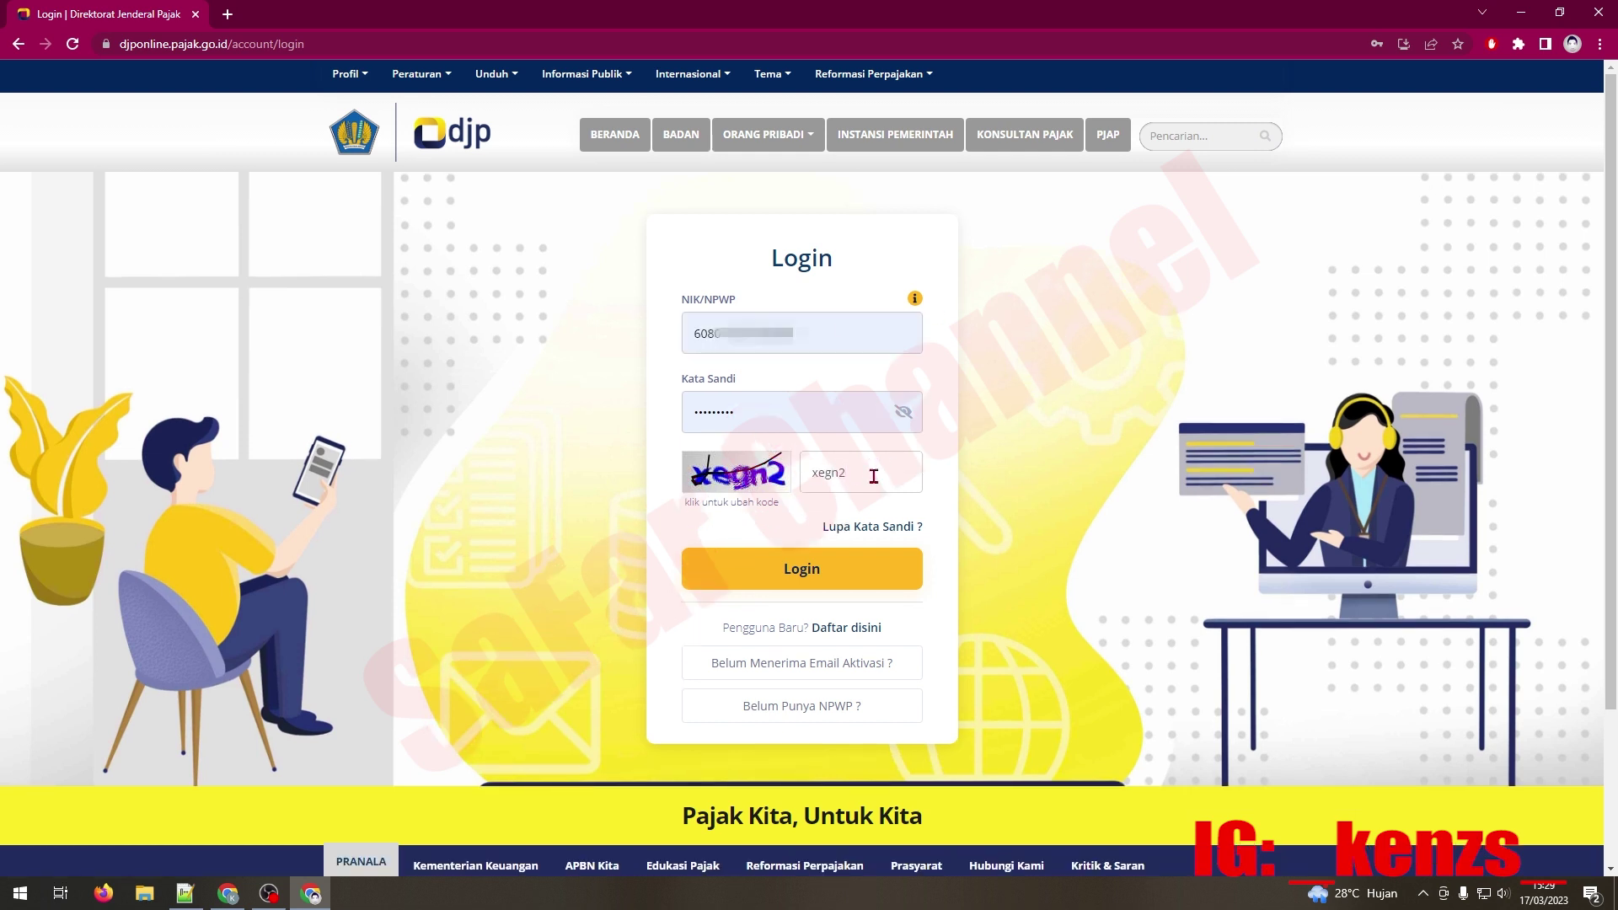
click(805, 573)
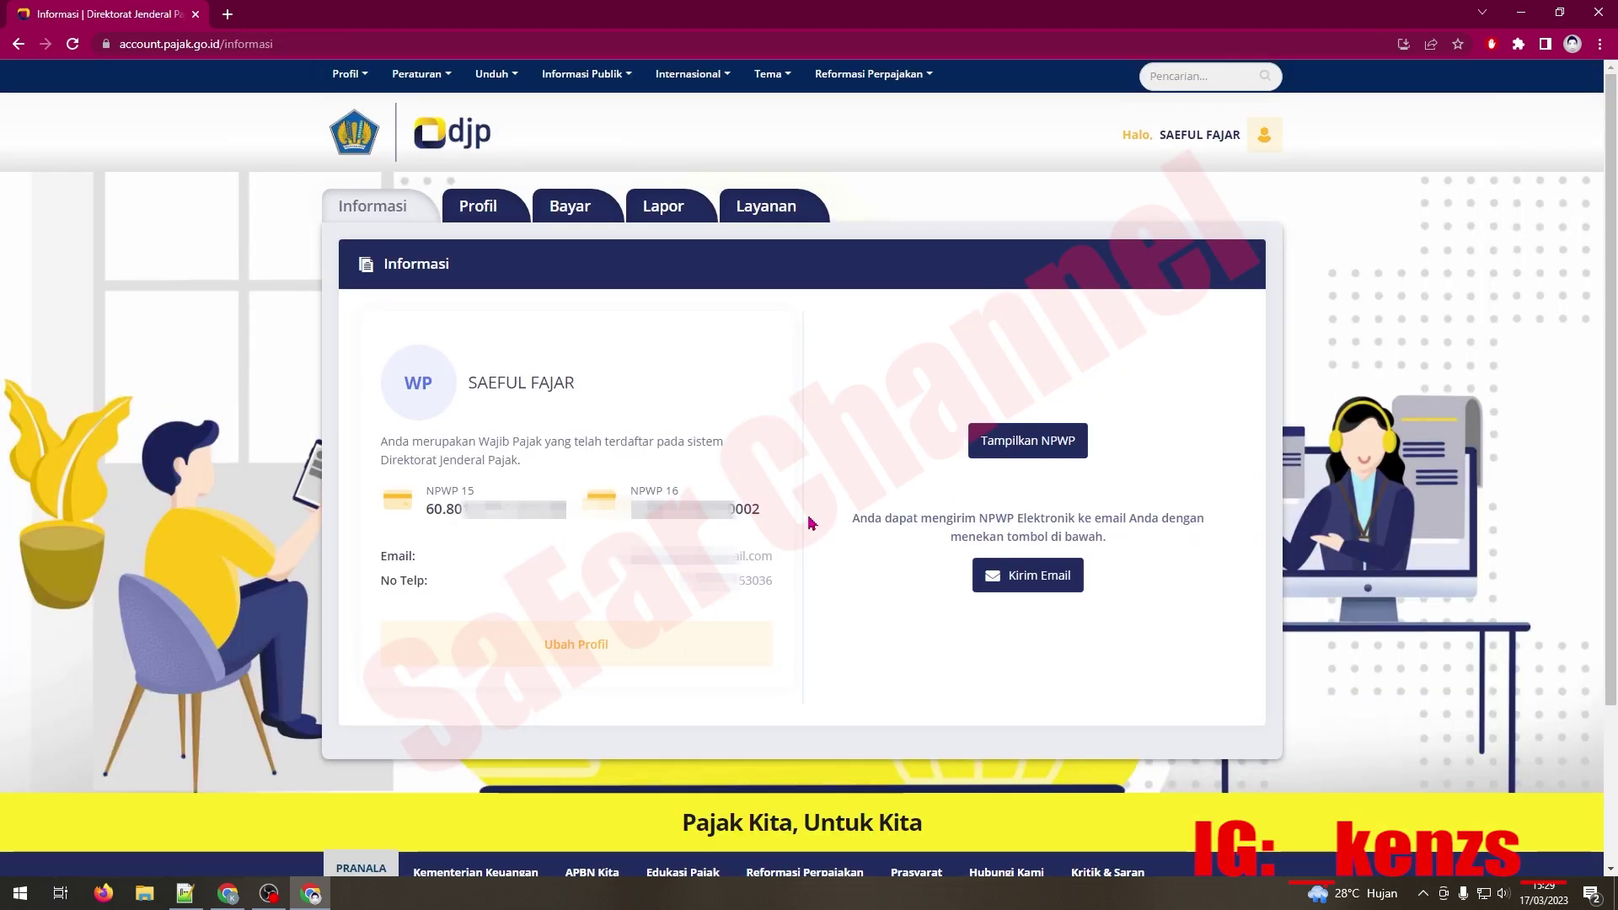
Step: Open the Lapor section and its e-Filing service to view Arsip SPT
click(658, 203)
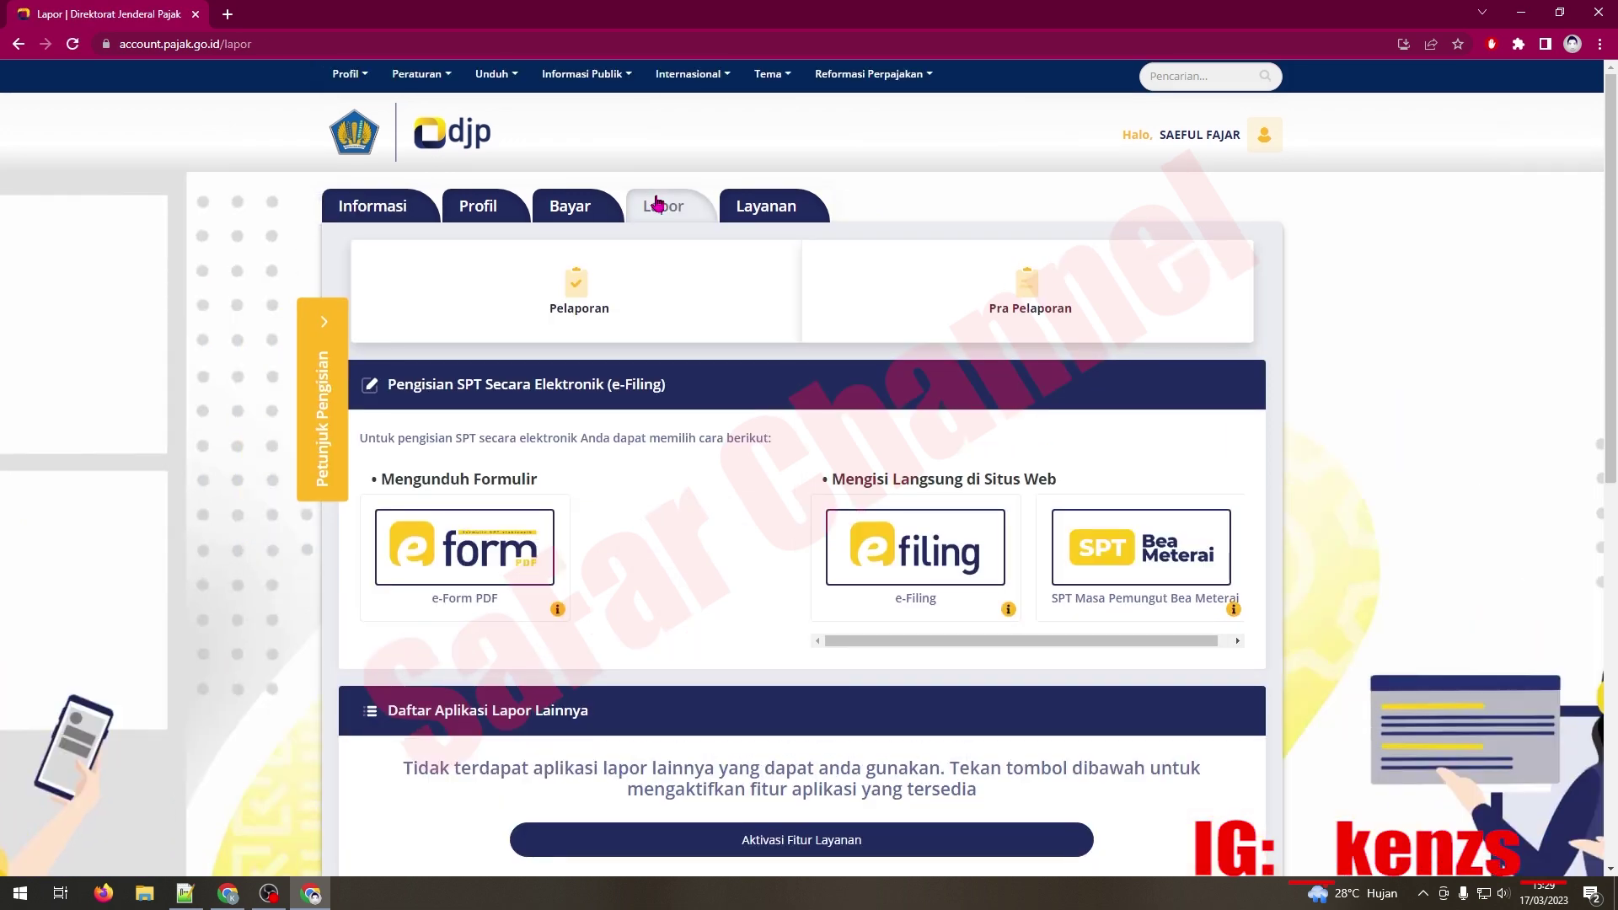
click(892, 543)
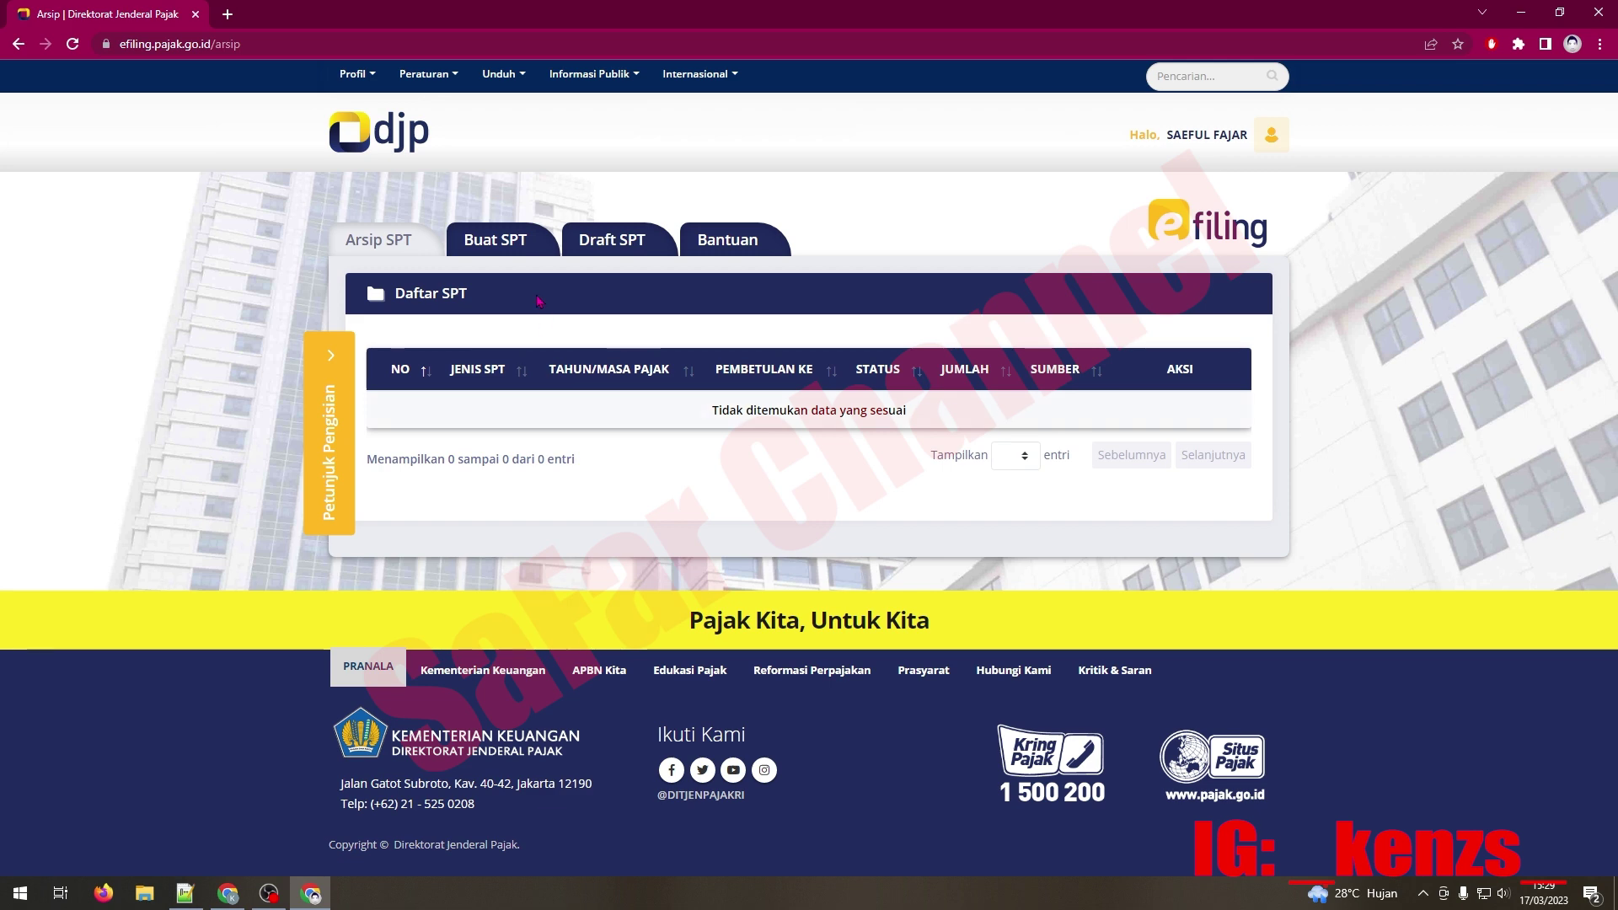
Step: Start a new SPT answering Tidak, Tidak, Ya, and choose the SPT 1770 SS form
click(524, 261)
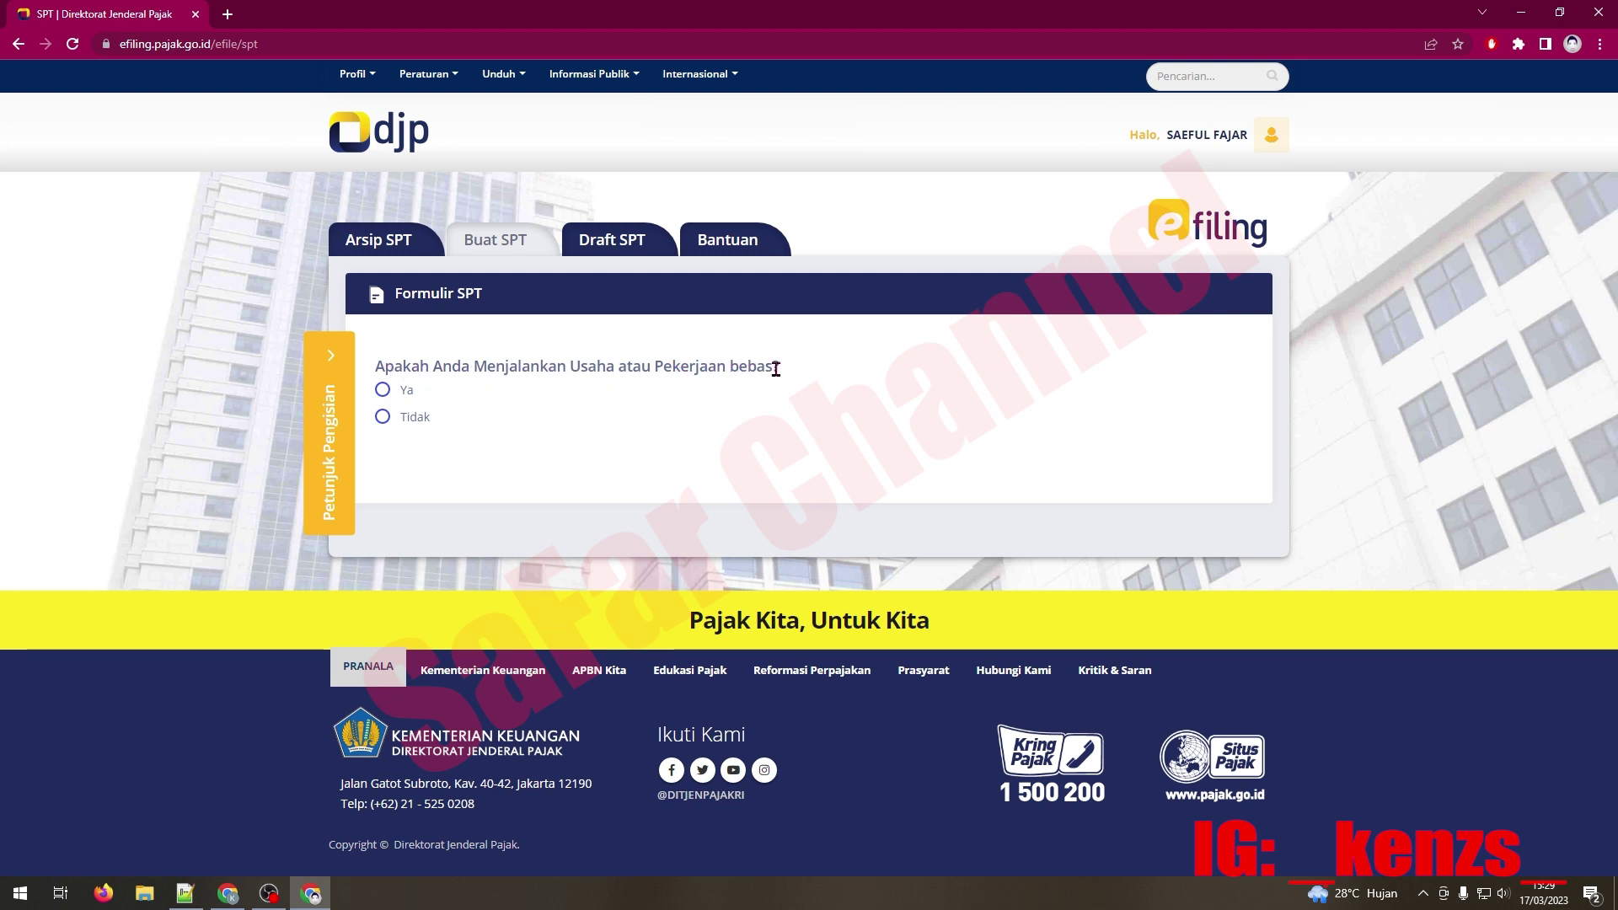
click(394, 425)
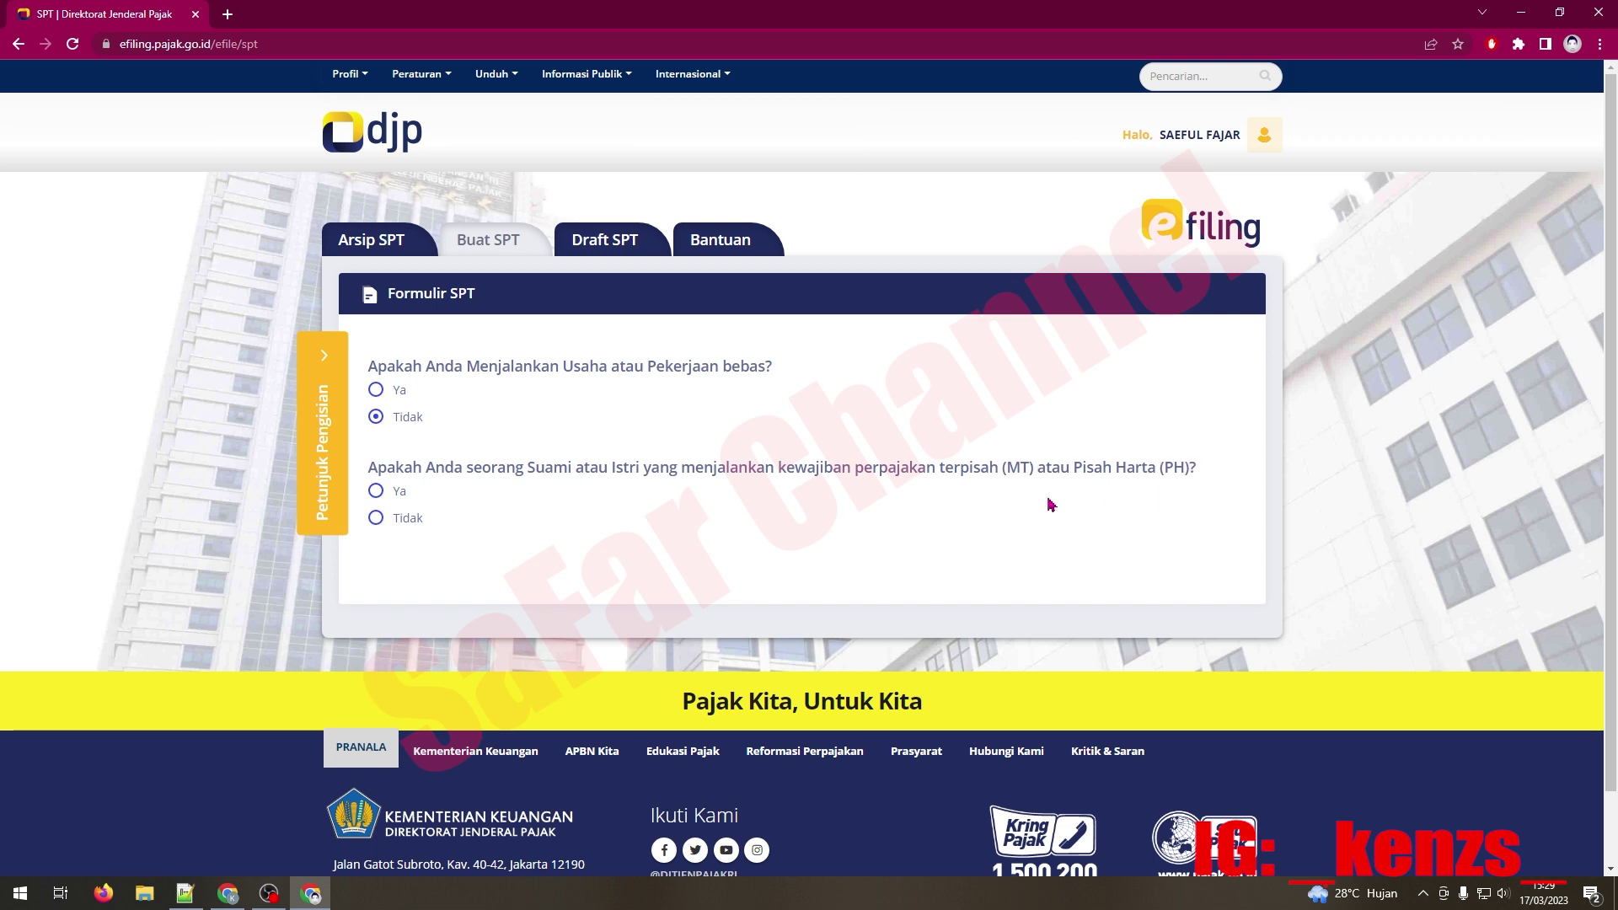
click(403, 524)
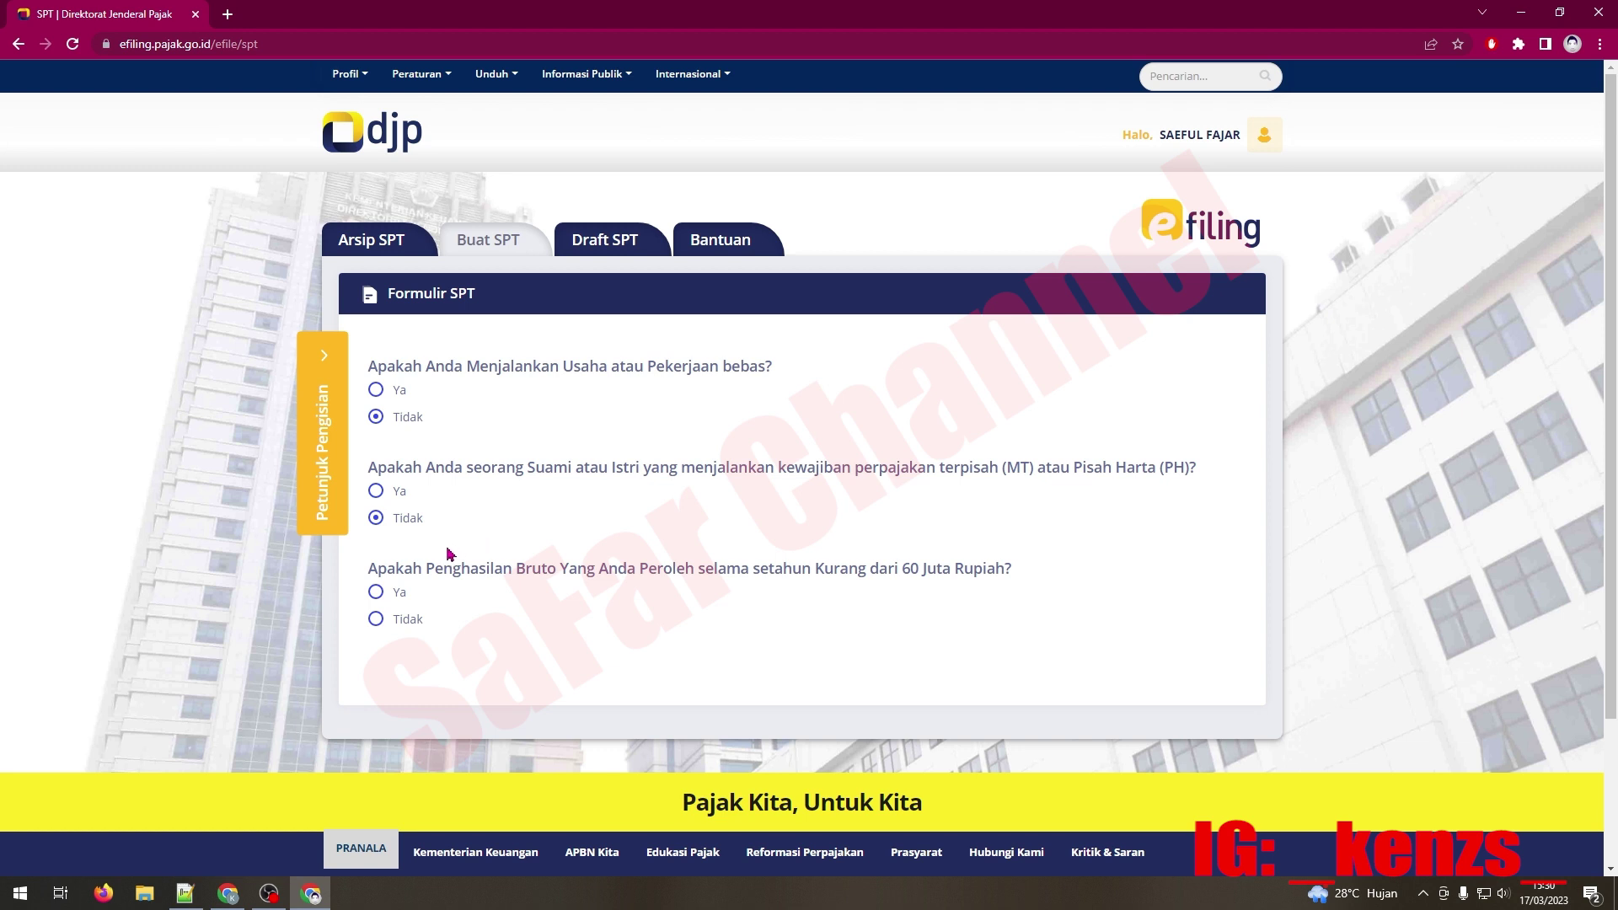
click(379, 594)
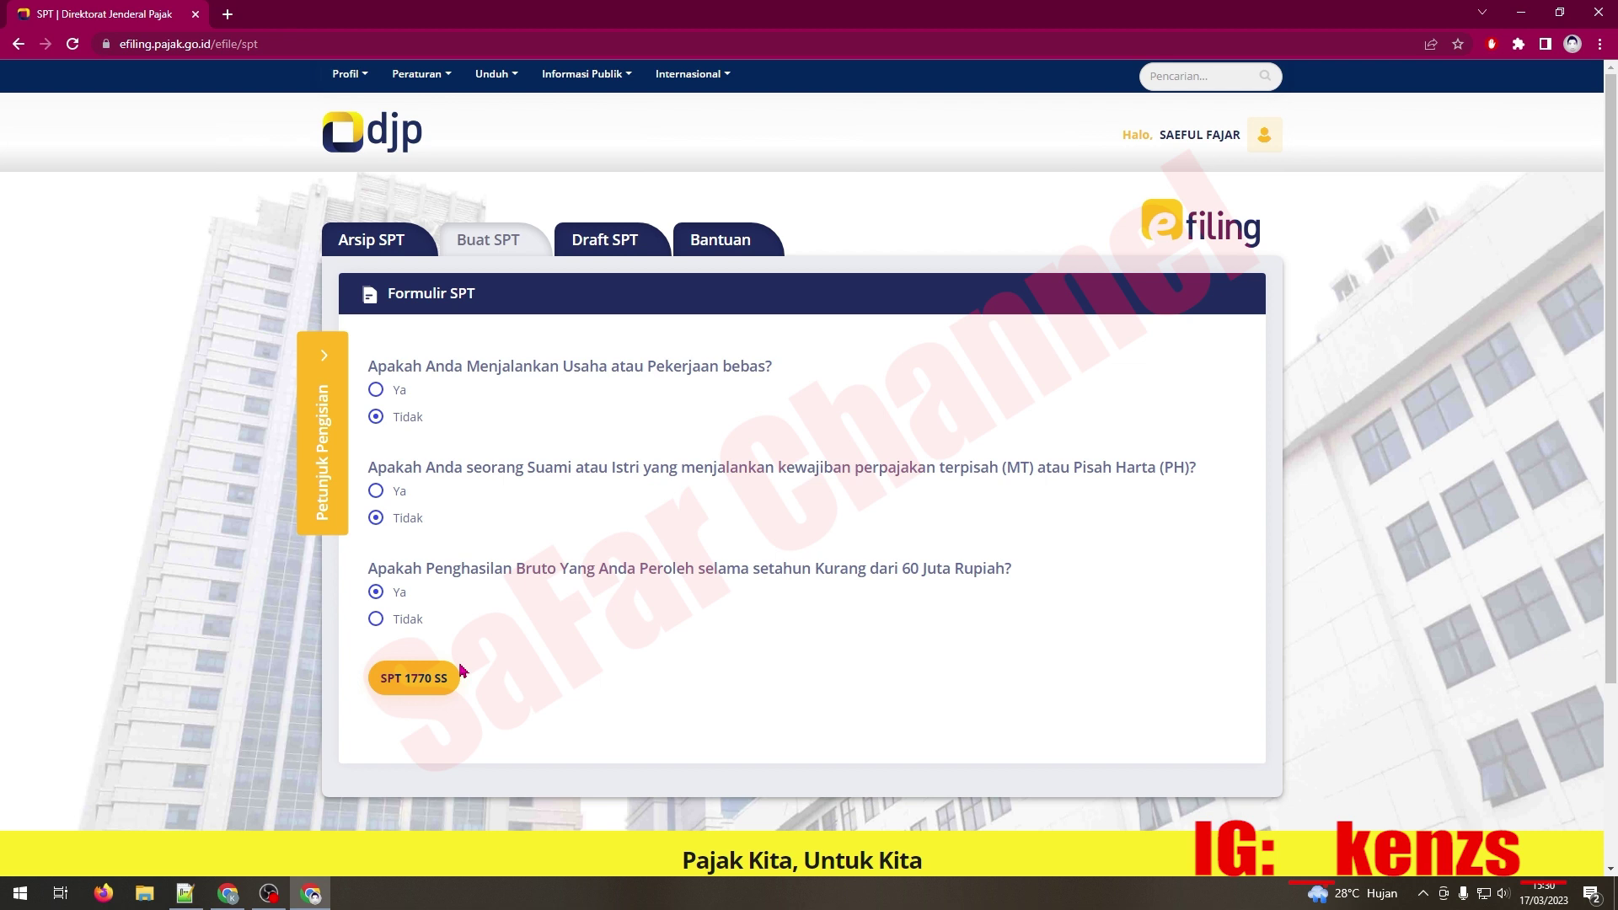
click(397, 623)
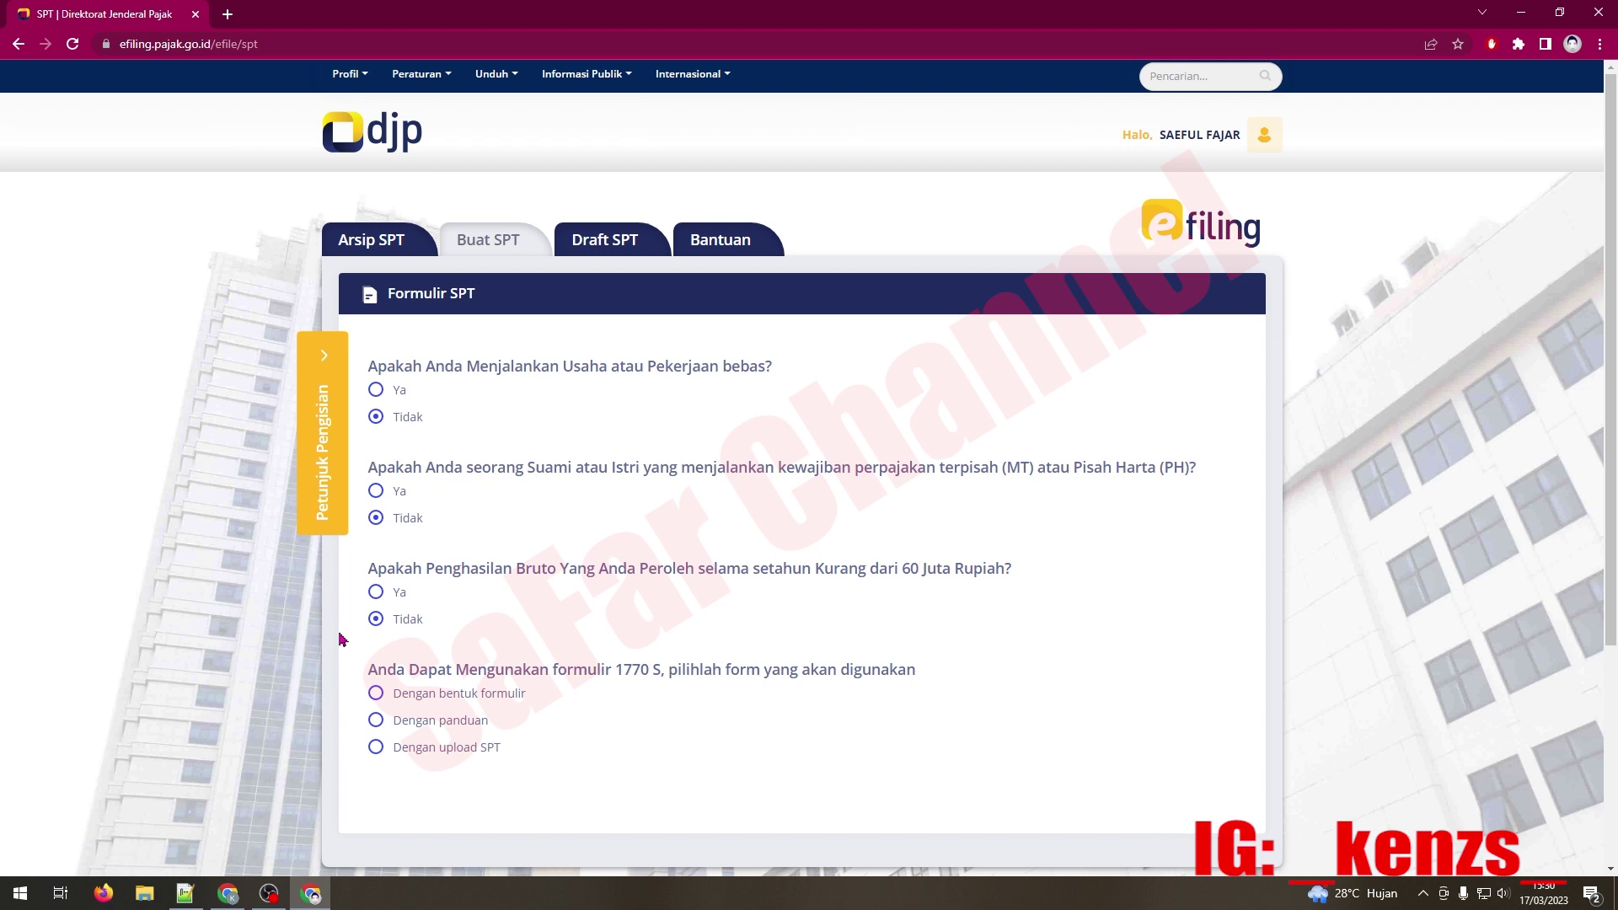
click(376, 594)
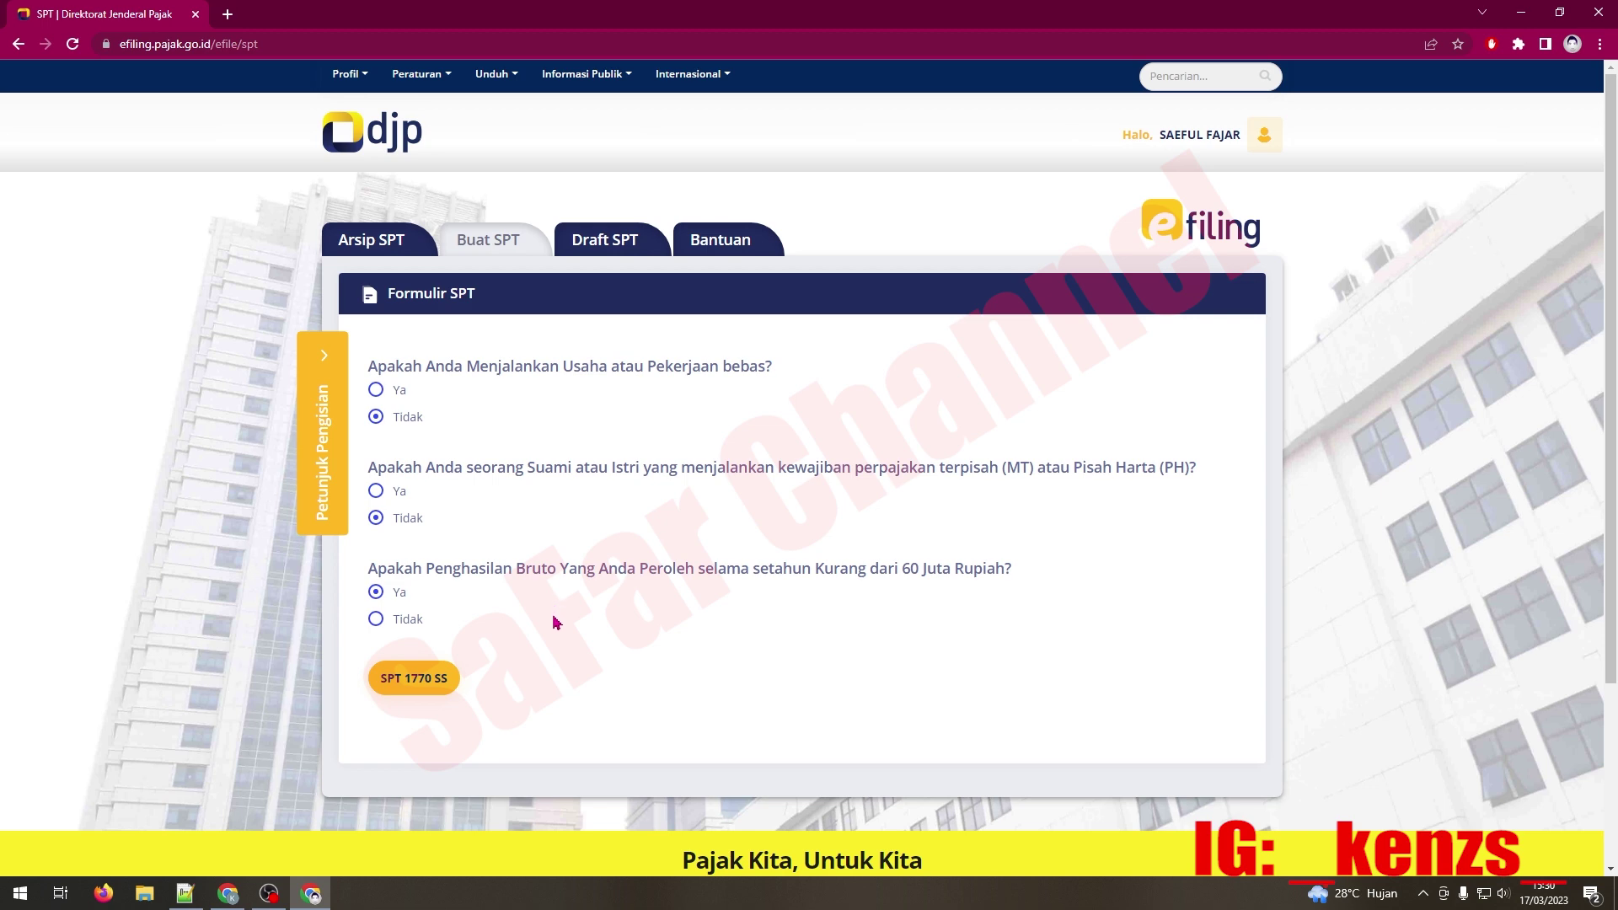
click(425, 679)
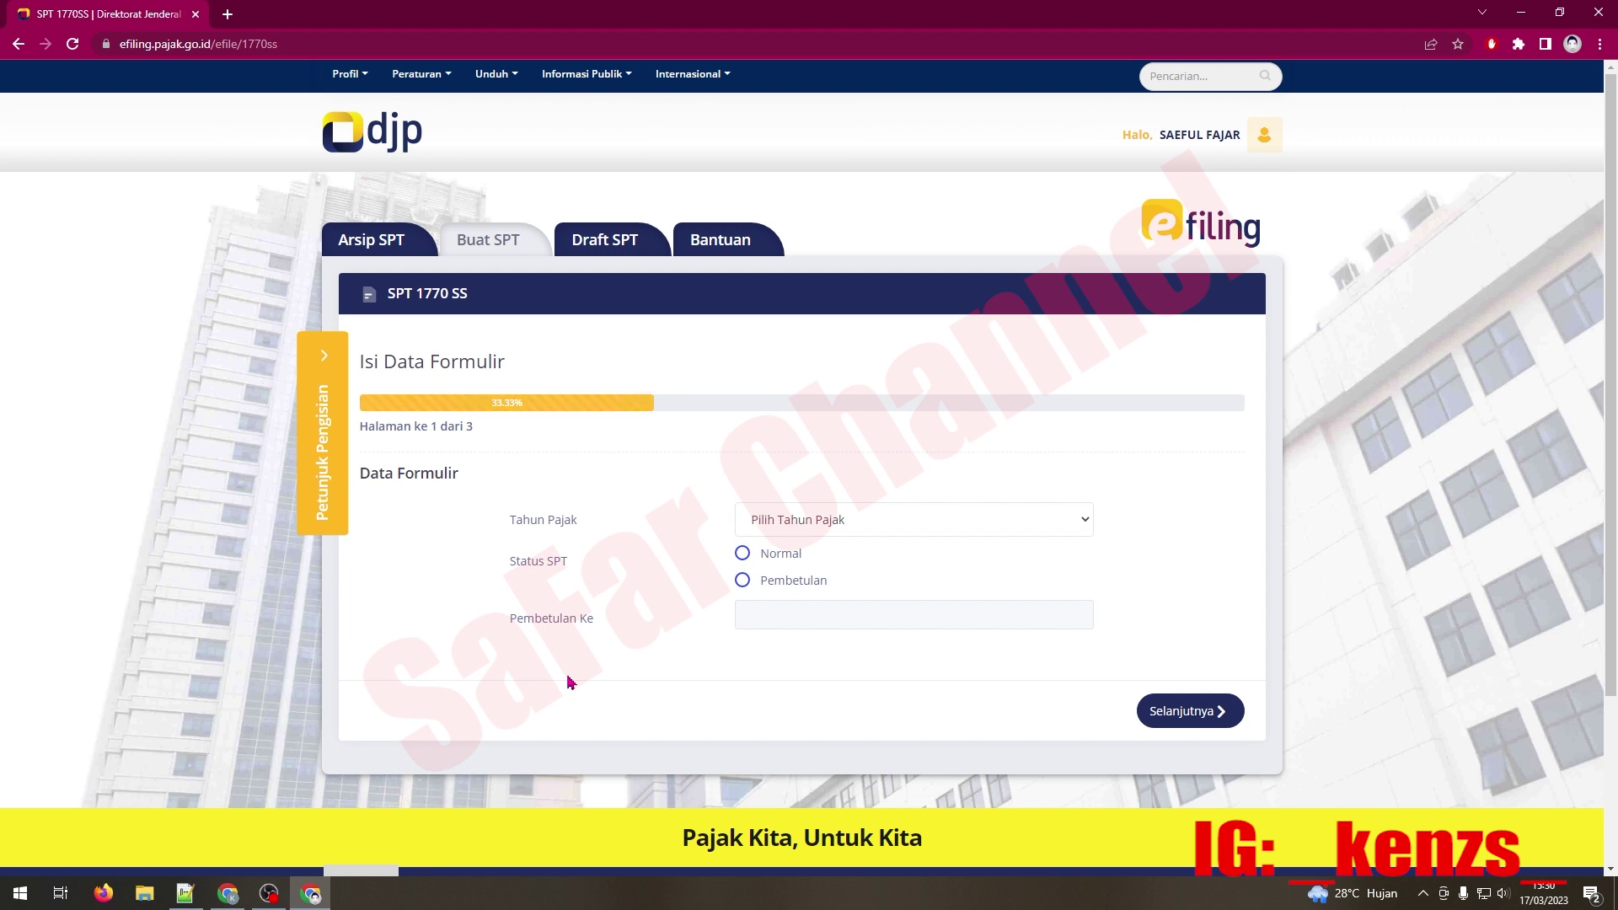
Step: Set Tahun Pajak to 2022 with Normal status and proceed to the Isi SPT page
click(941, 517)
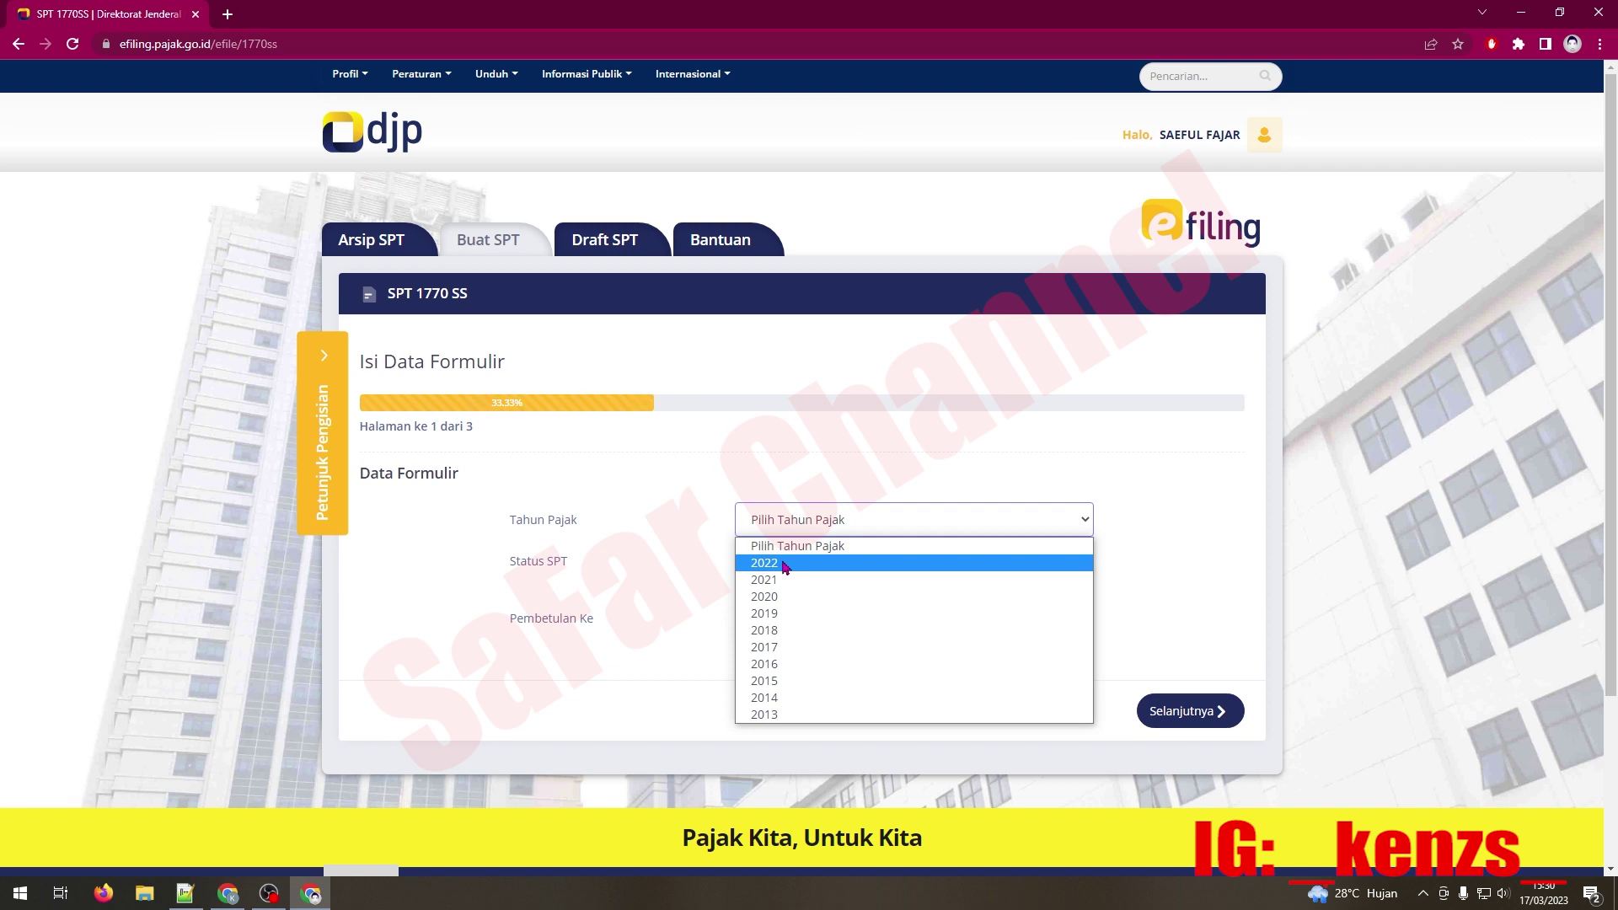
click(783, 563)
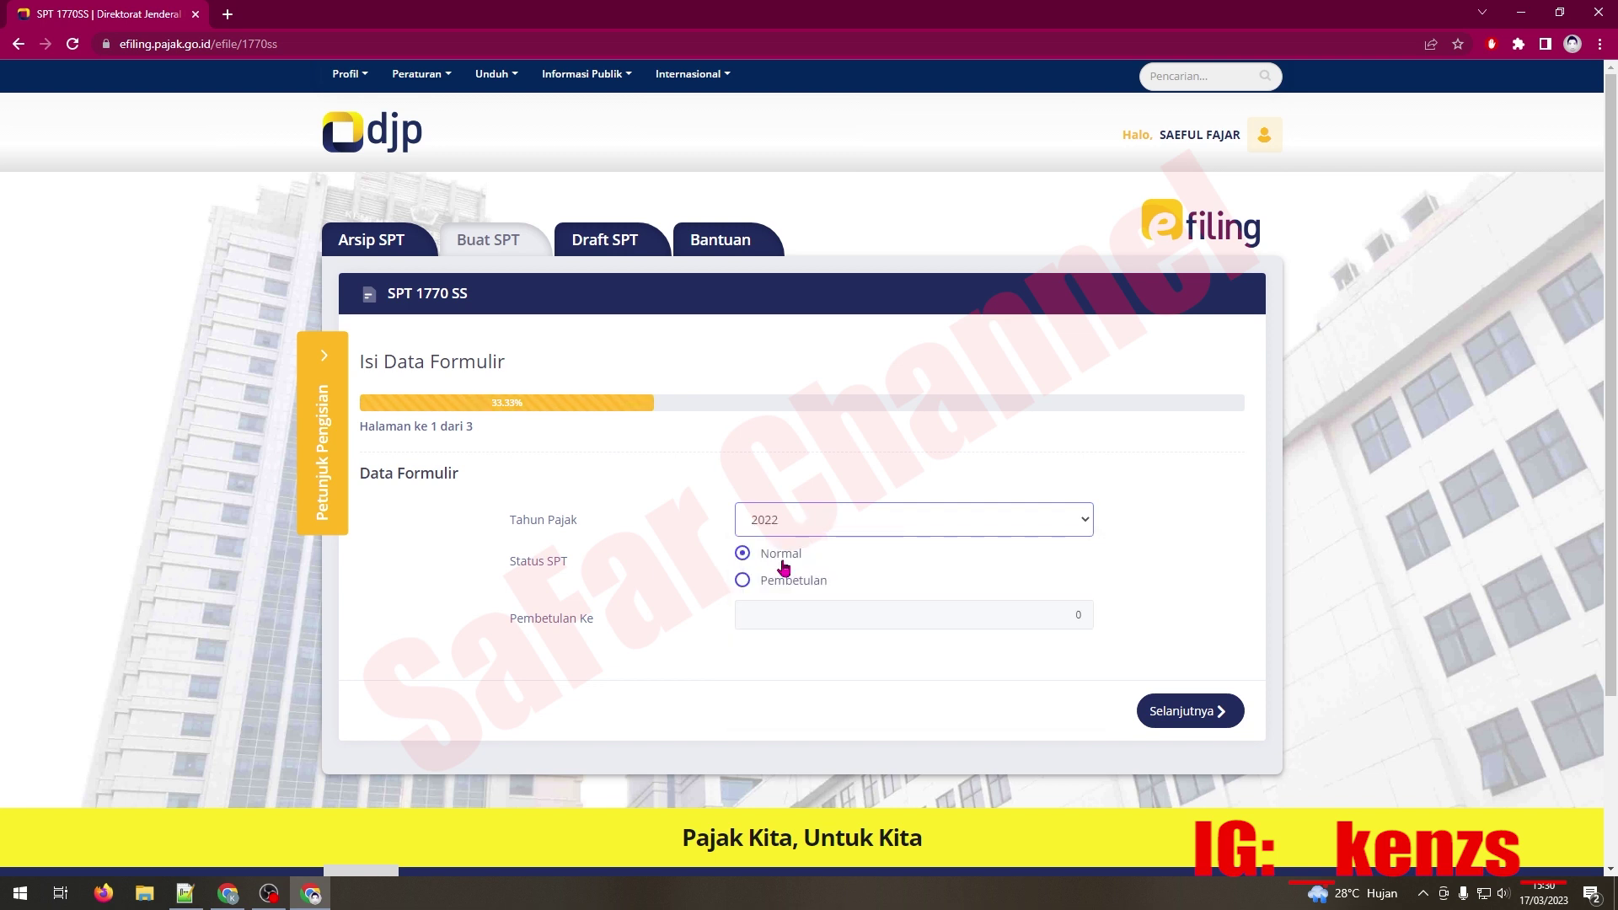
click(754, 560)
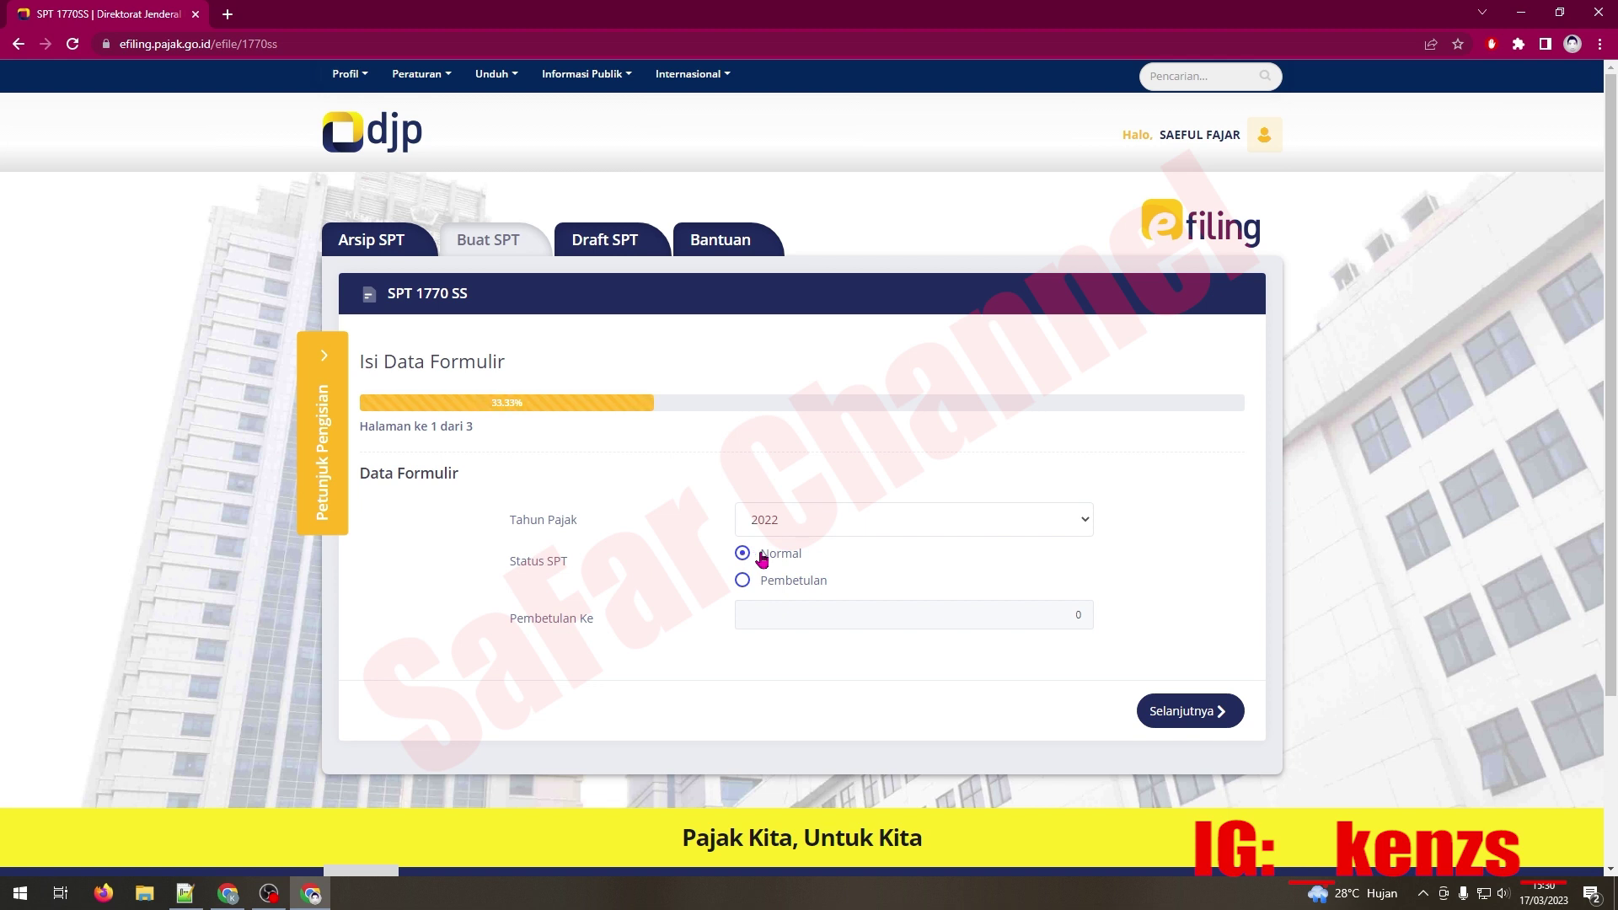
click(1200, 717)
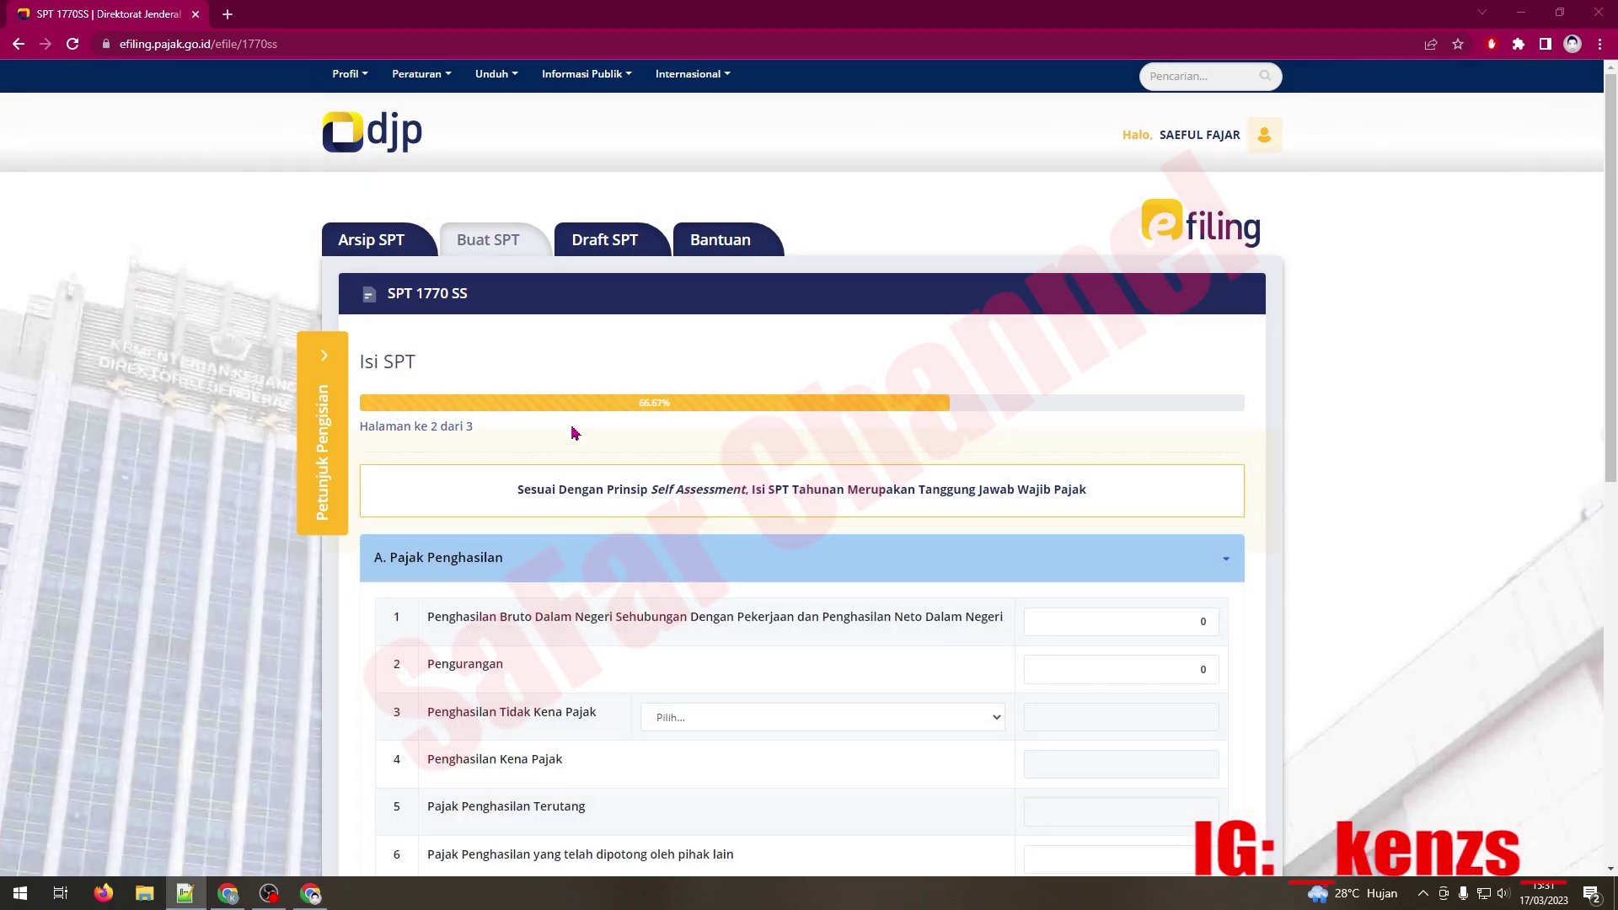
Step: Enter 18.000.000 as the gross employment income in field 1, Penghasilan Bruto
scroll(1001, 438, down, 5)
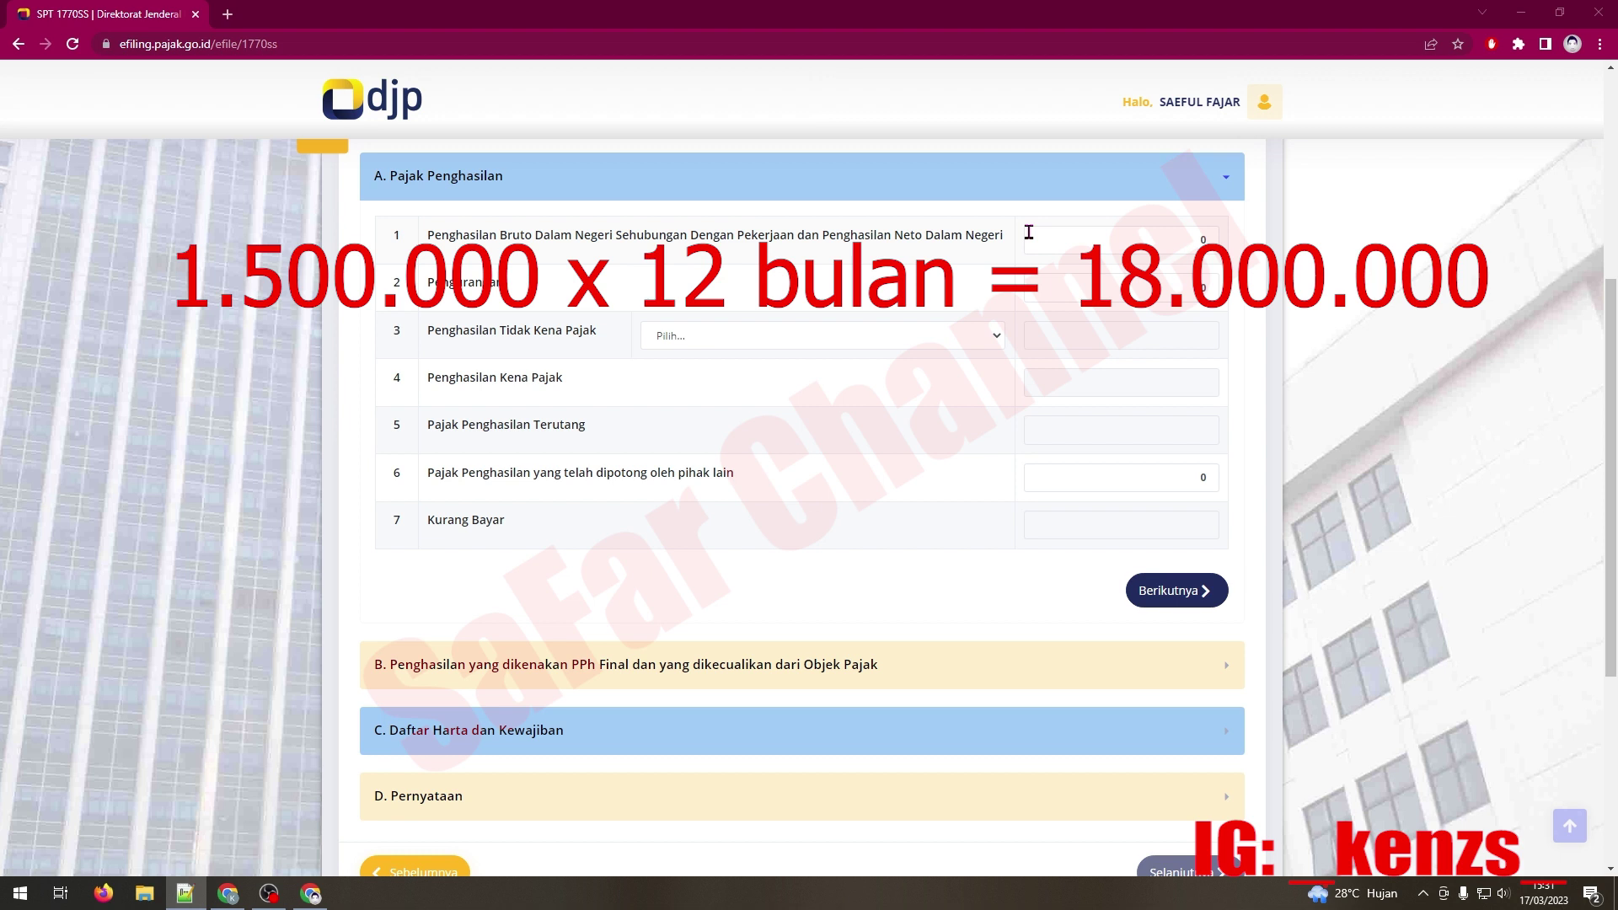
click(1054, 235)
text(18.00)
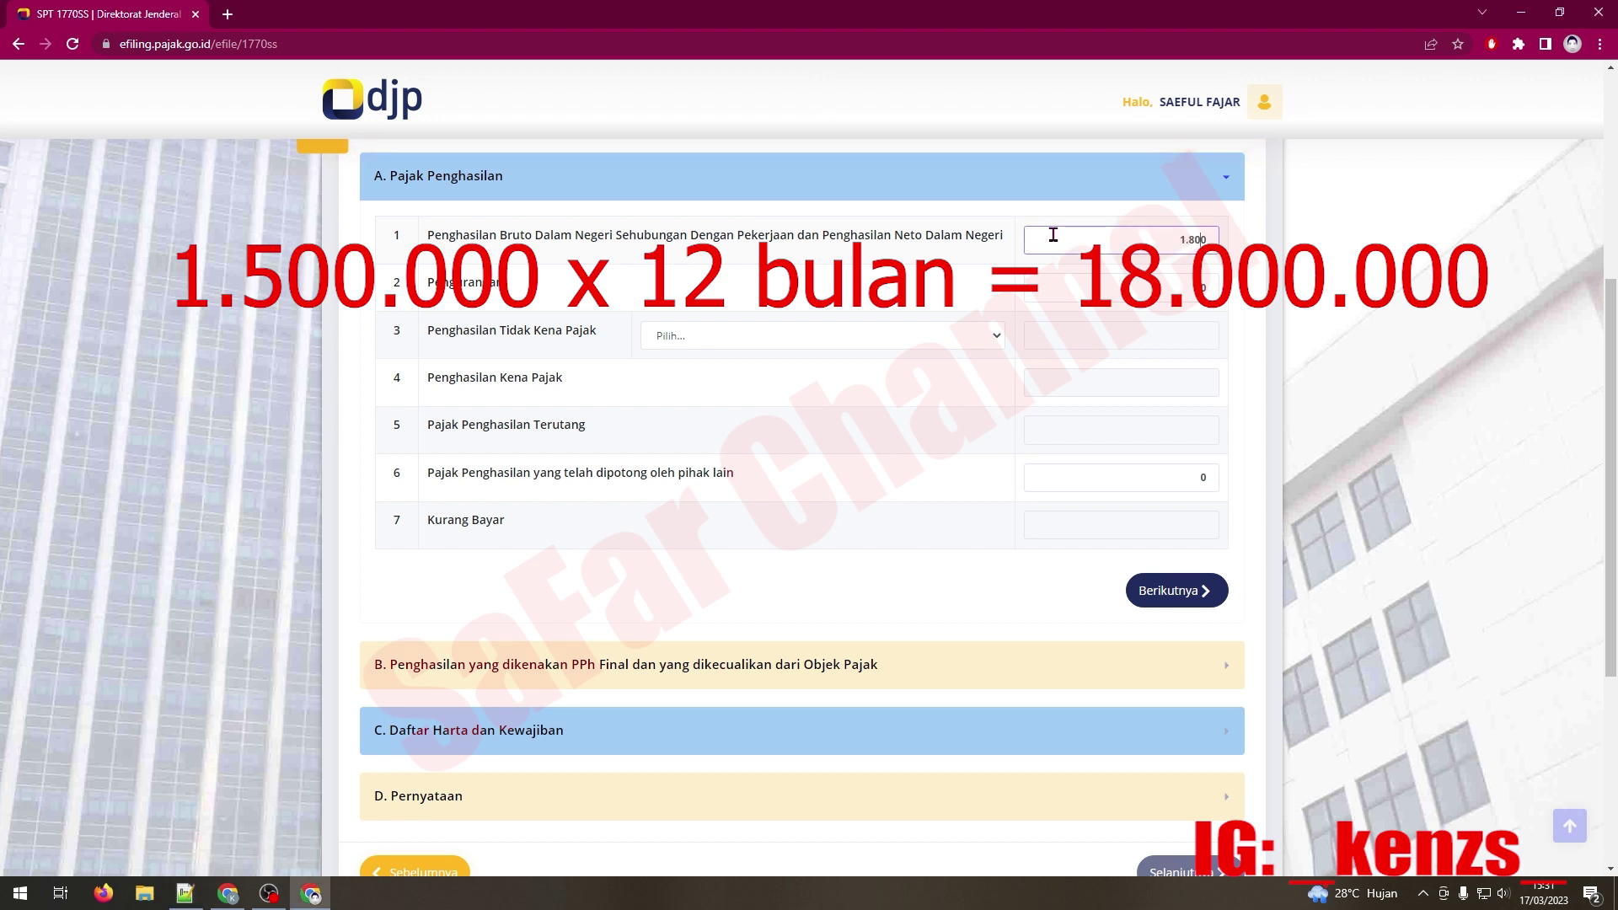
text(0.000)
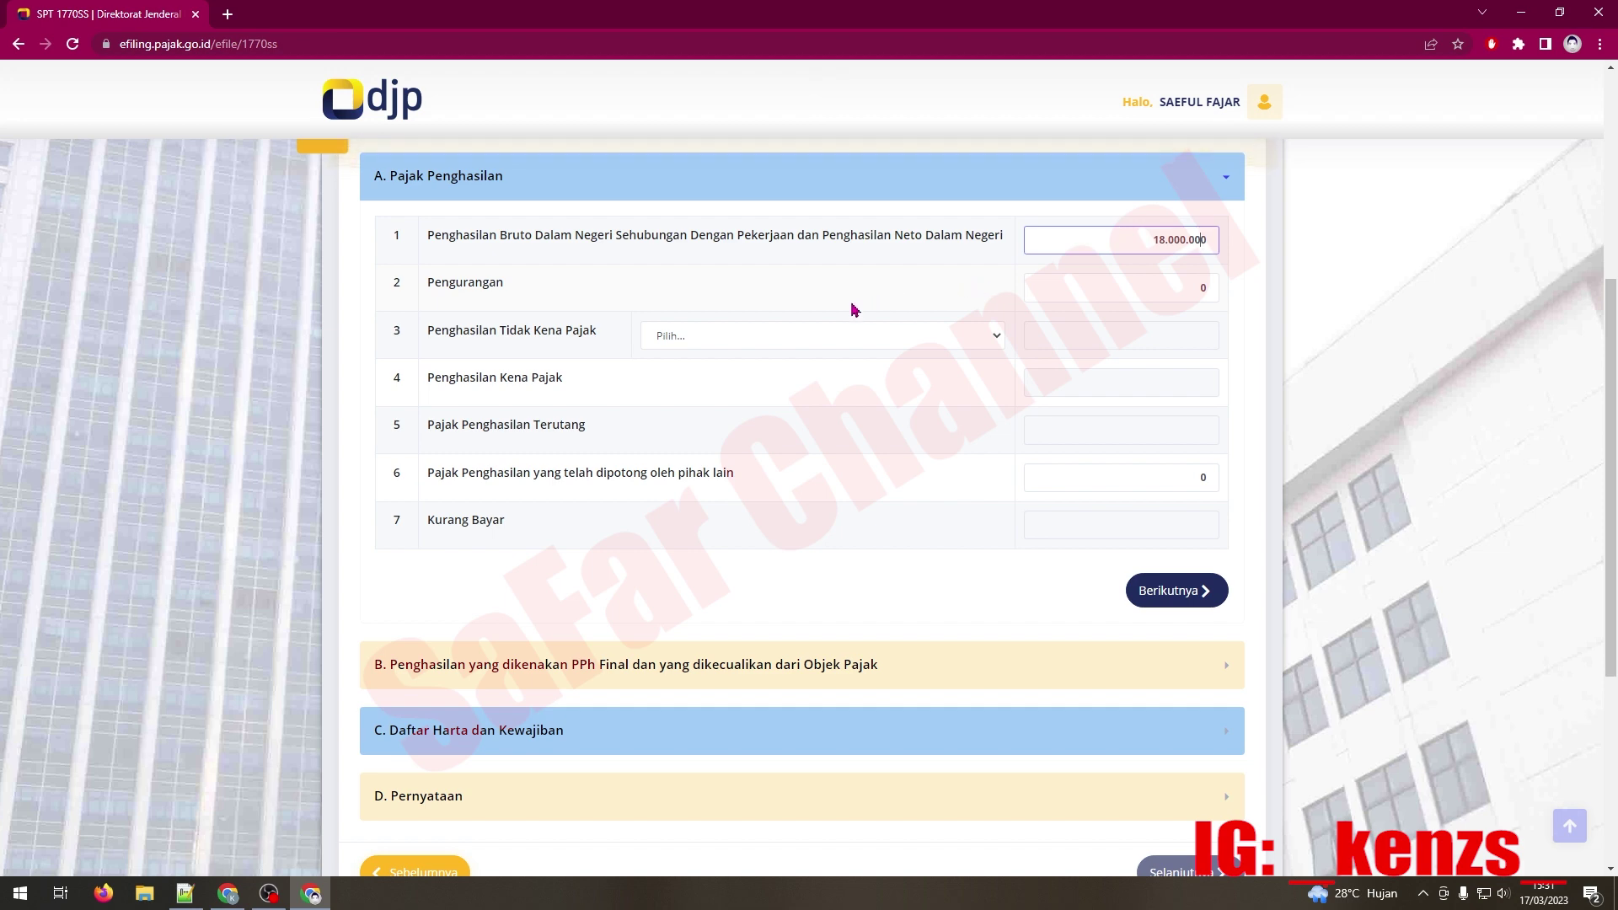
Step: Choose PTKP status TK/0 (Tidak Kawin Tidak Ada Tanggungan) and proceed to section B
click(725, 338)
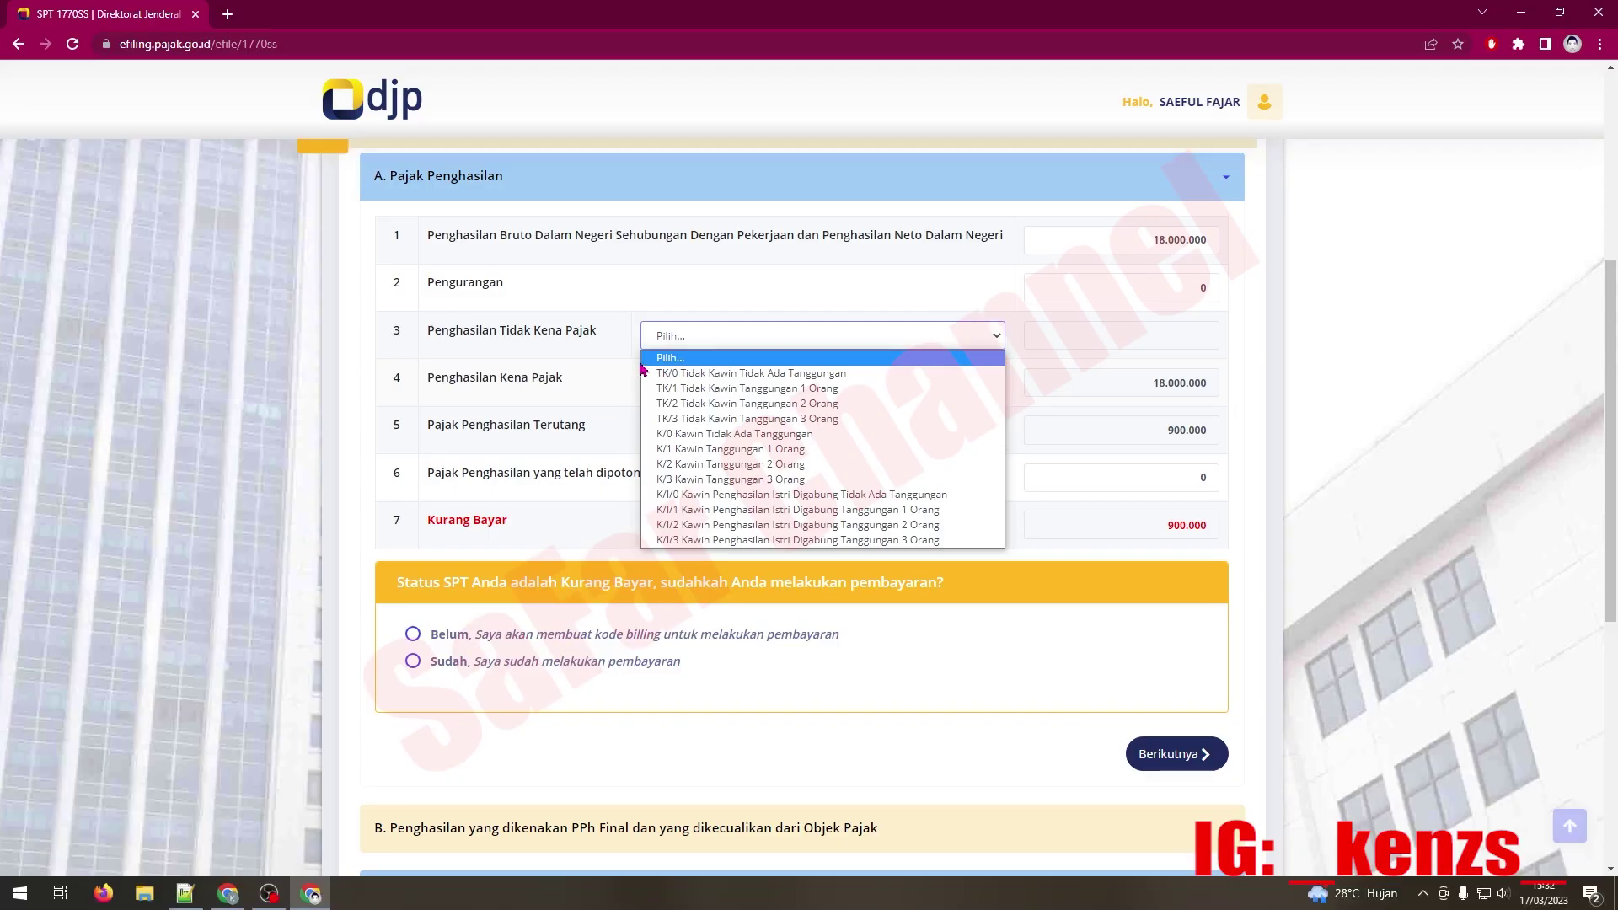
click(320, 185)
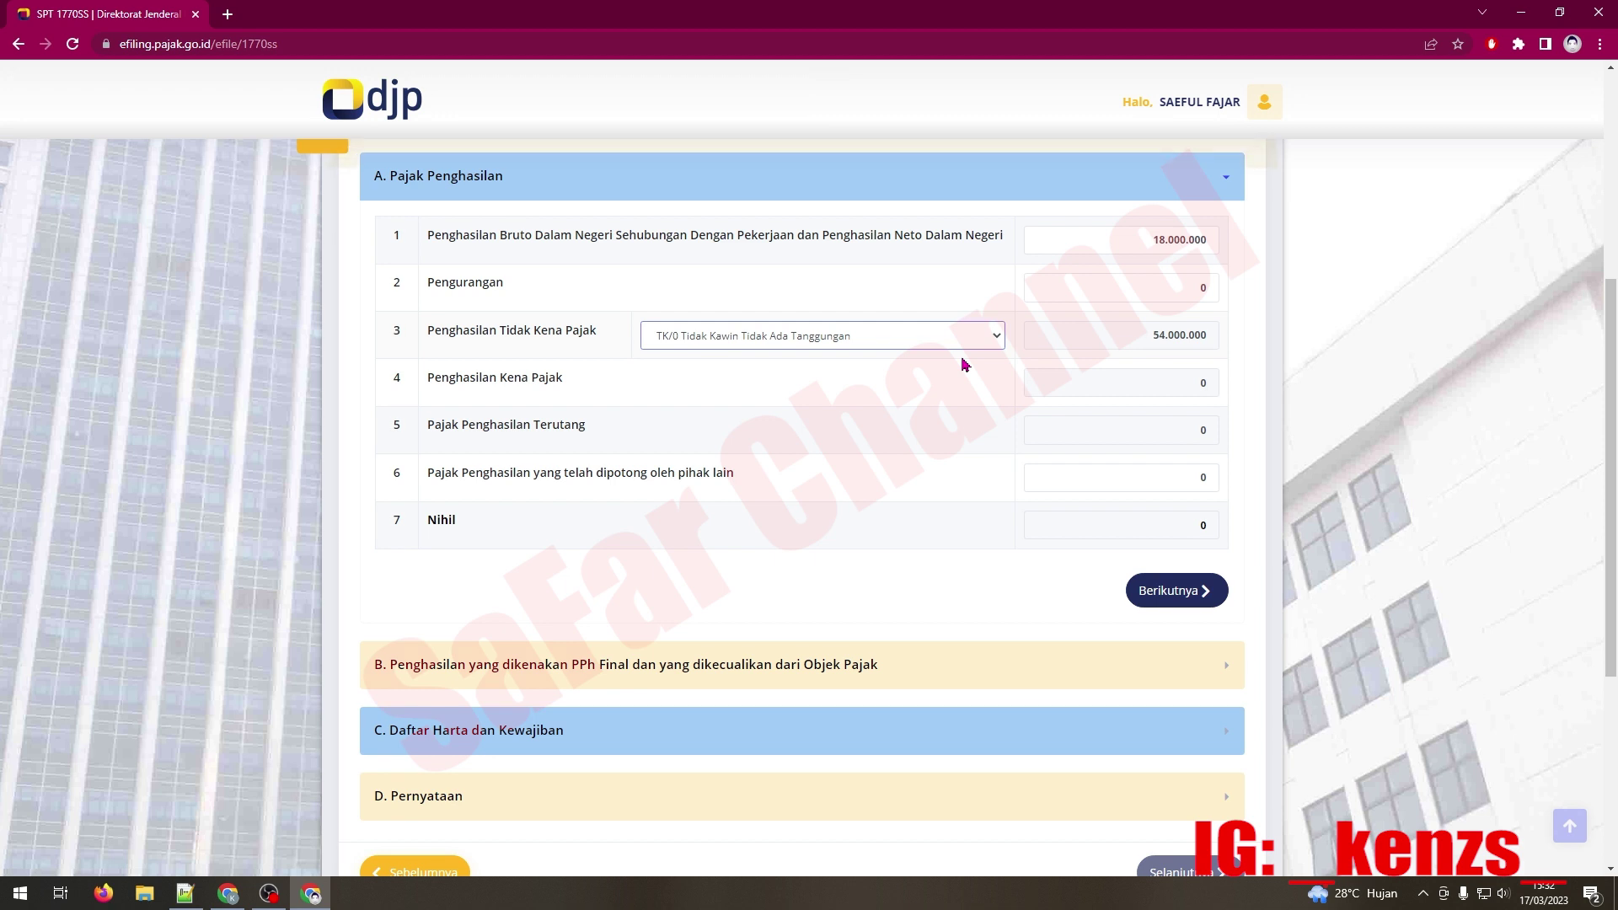
click(1196, 593)
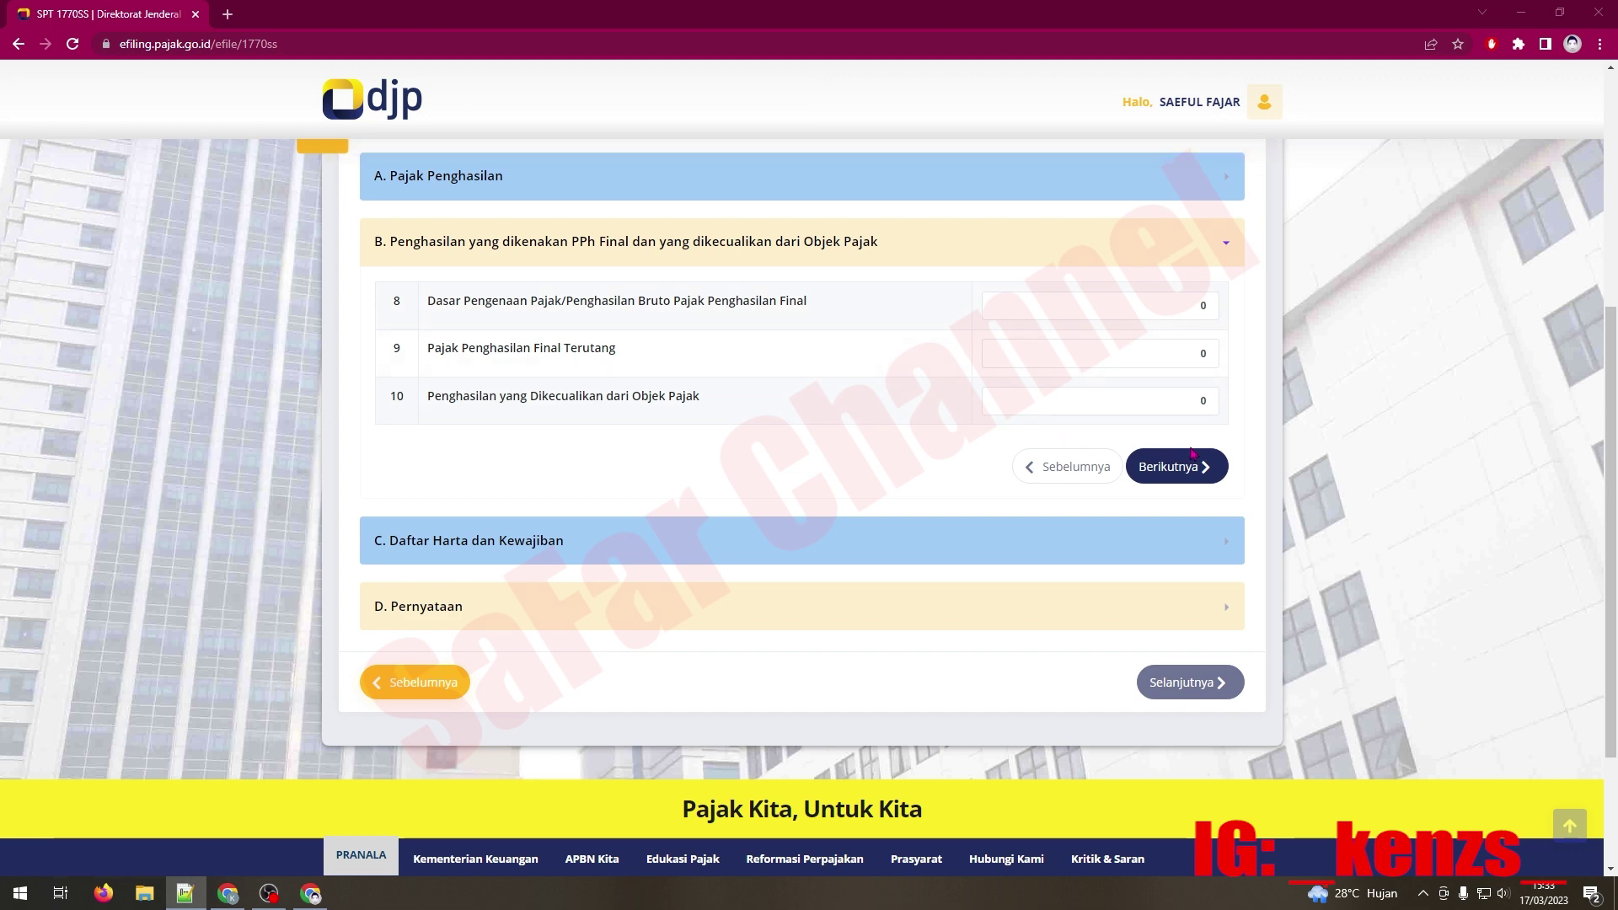
Step: Leave section B items 8–10 at 0 and continue to section C
click(1192, 465)
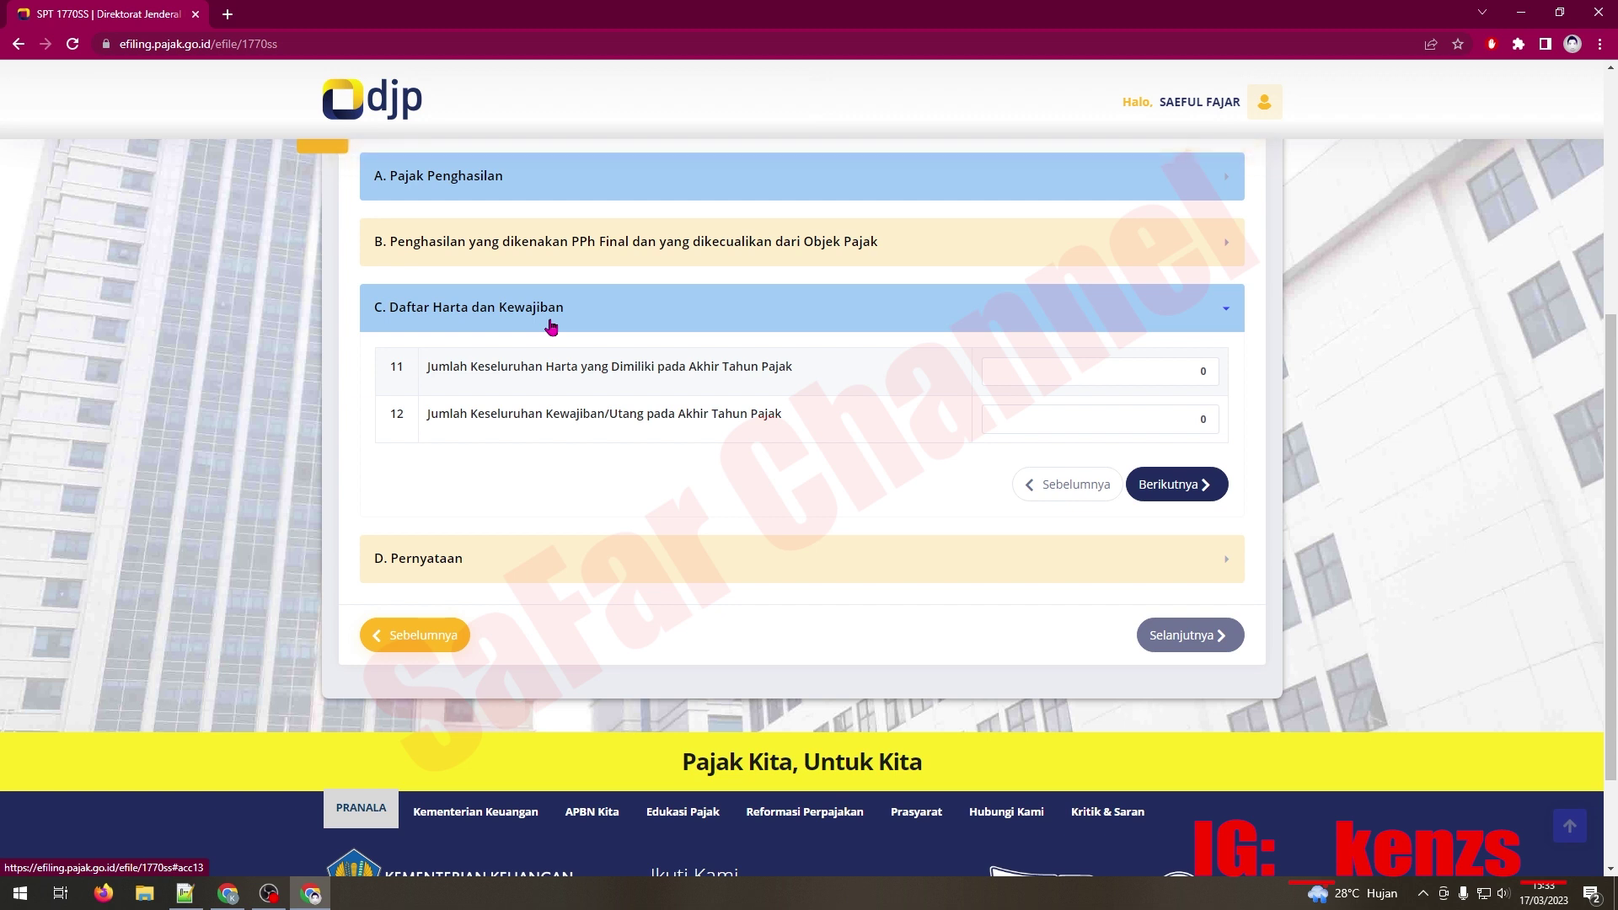
Step: Enter total assets 8.000.000 and liabilities 2.500.000, then continue to section D, Pernyataan
click(1120, 365)
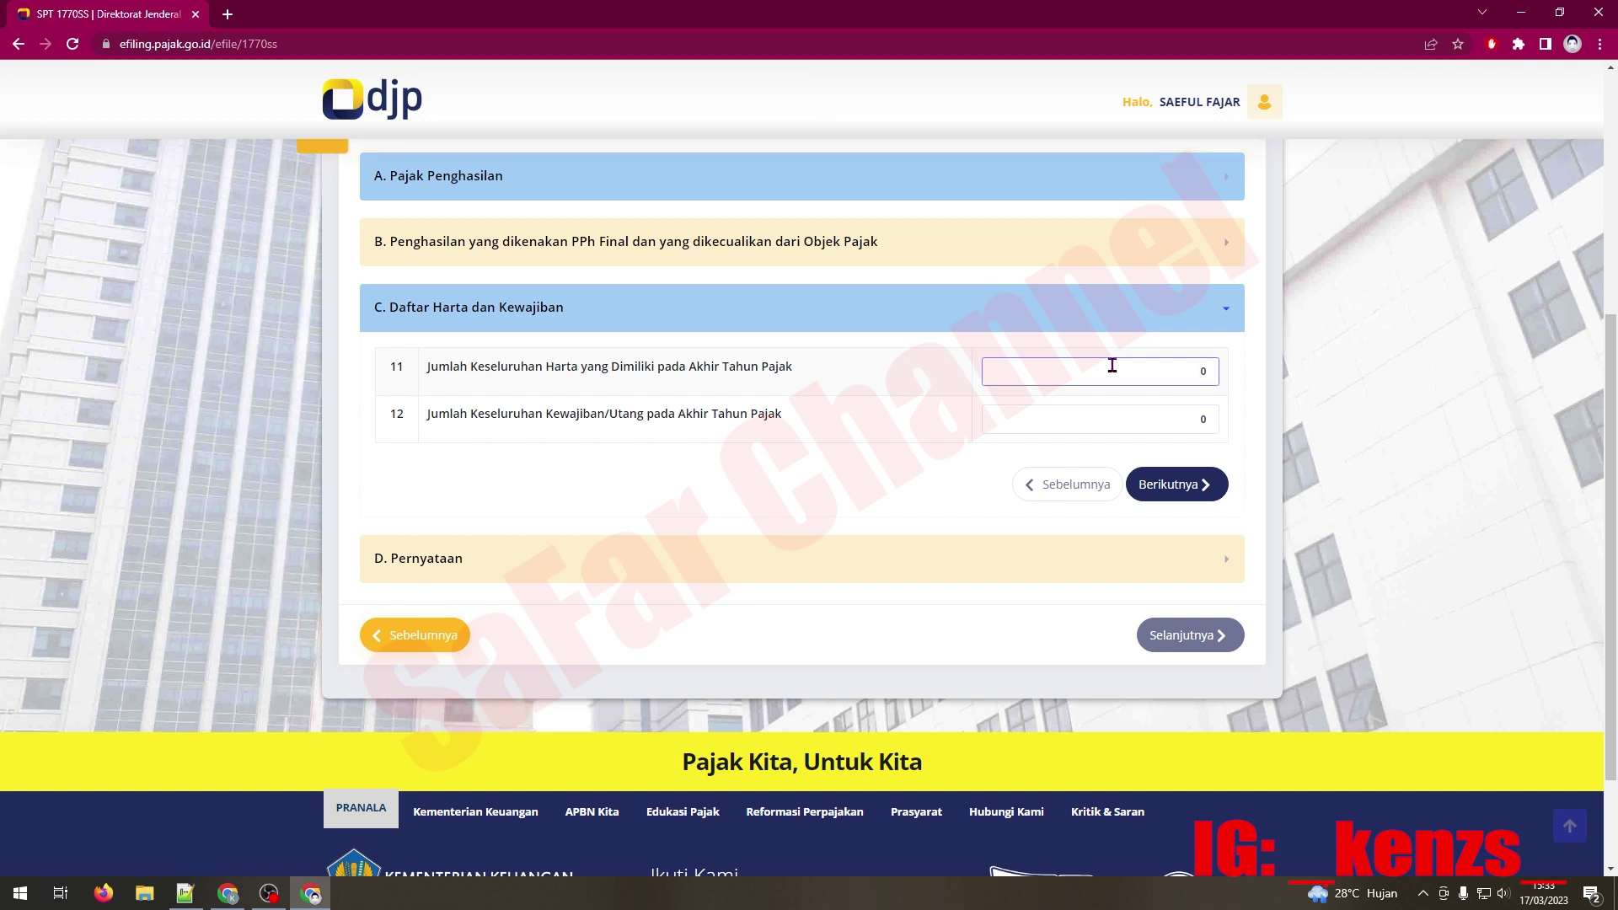
text(8.000.000)
click(1237, 410)
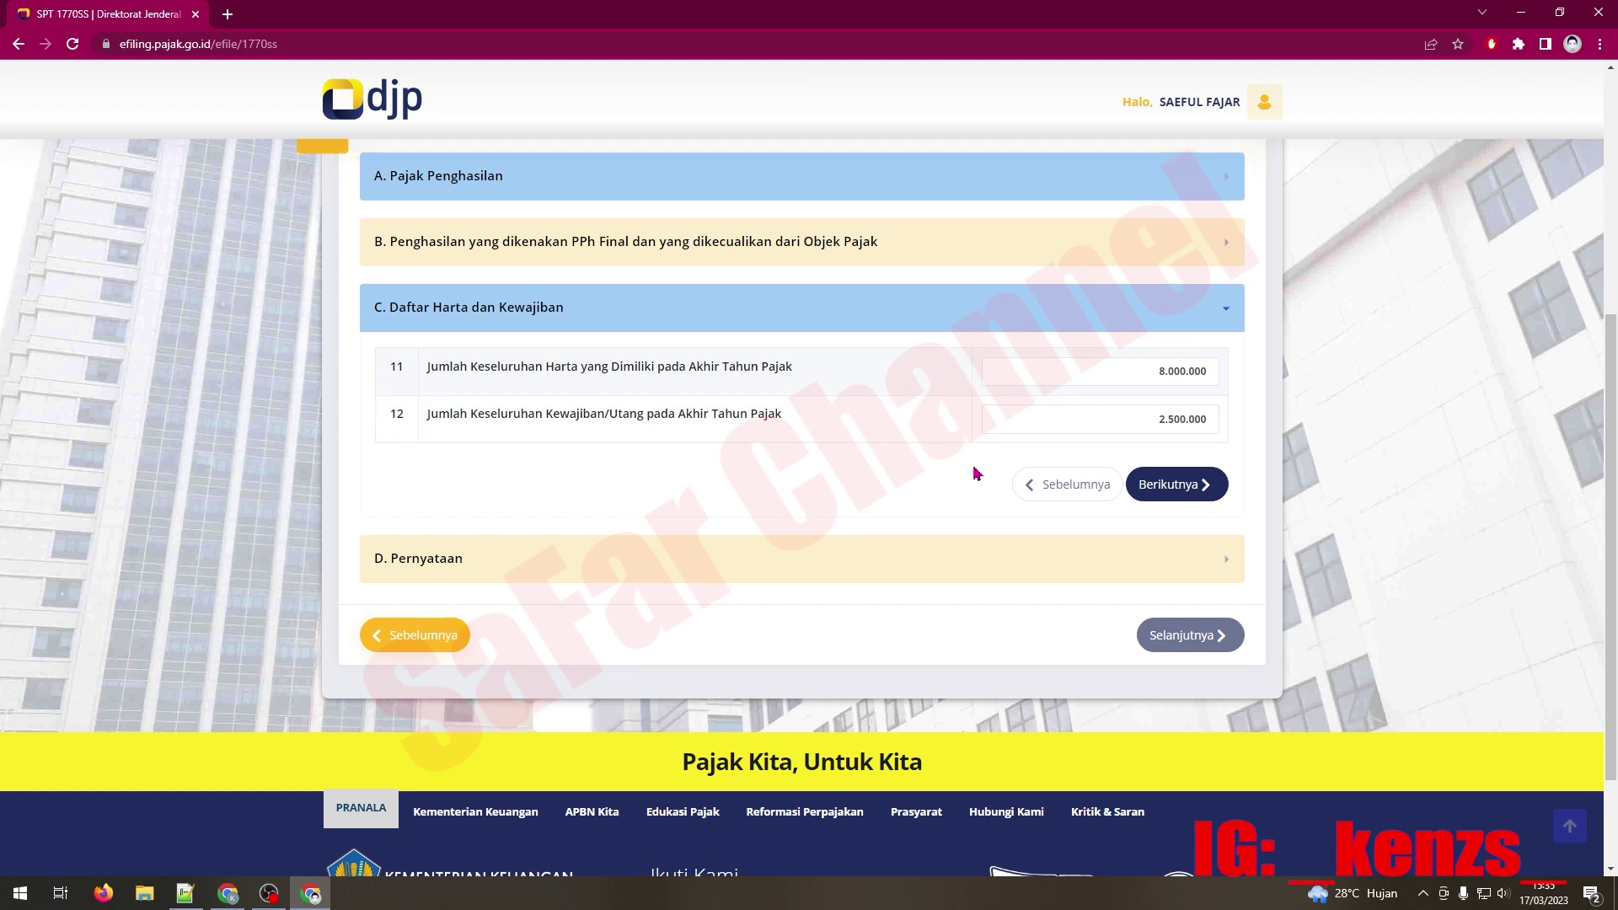
click(1191, 488)
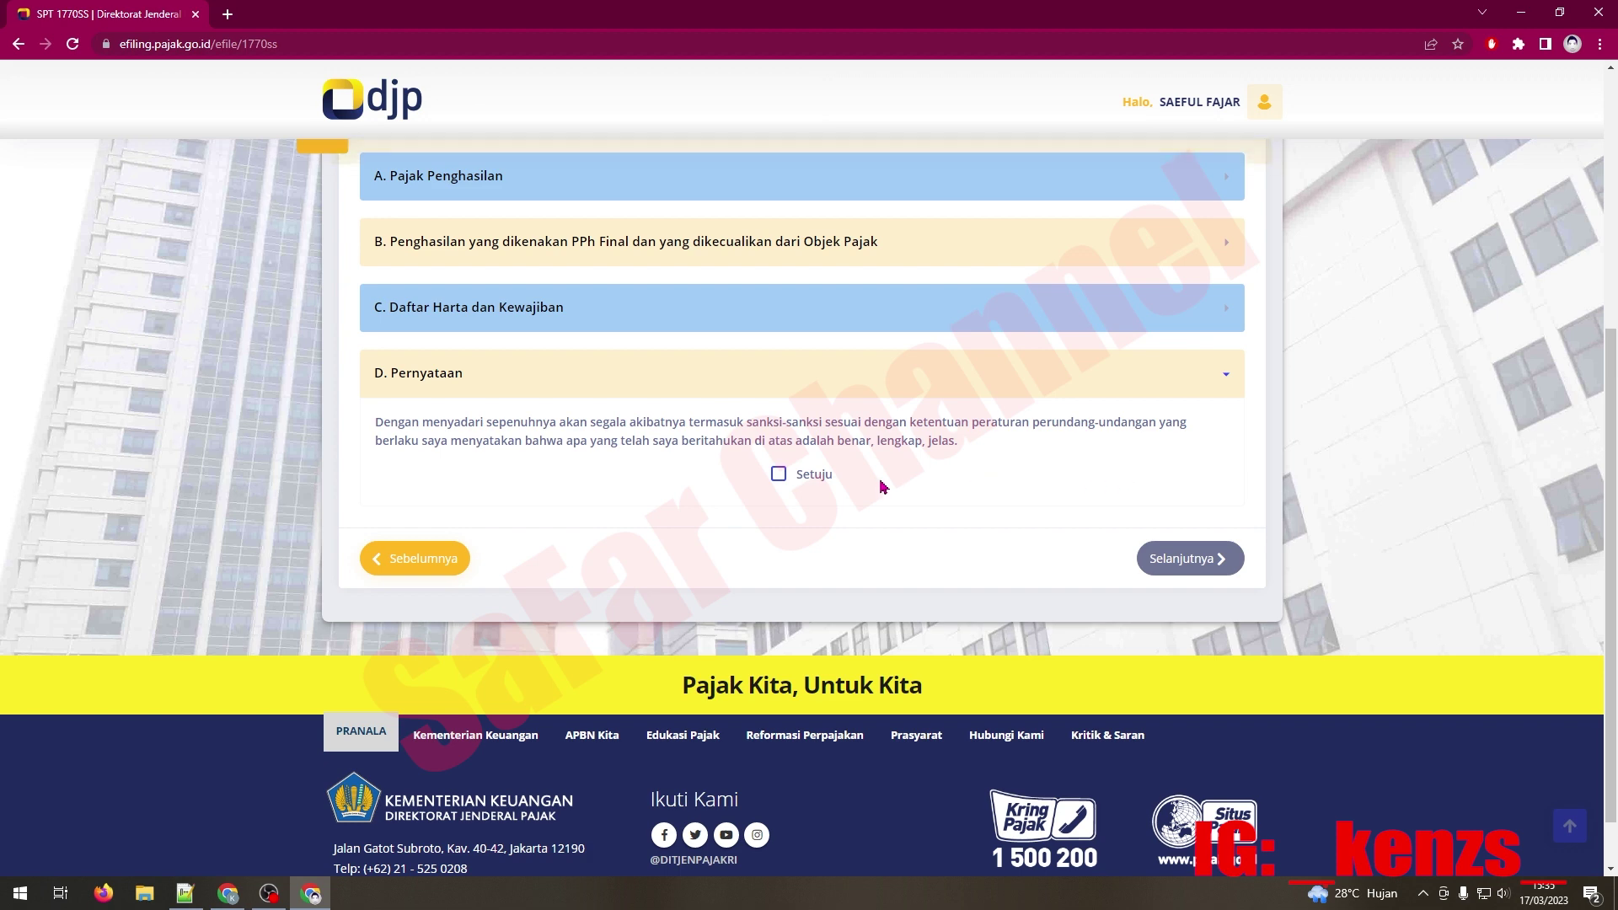
Step: Tick Setuju under D. Pernyataan and continue to the Kirim SPT summary page (3 of 3)
click(779, 474)
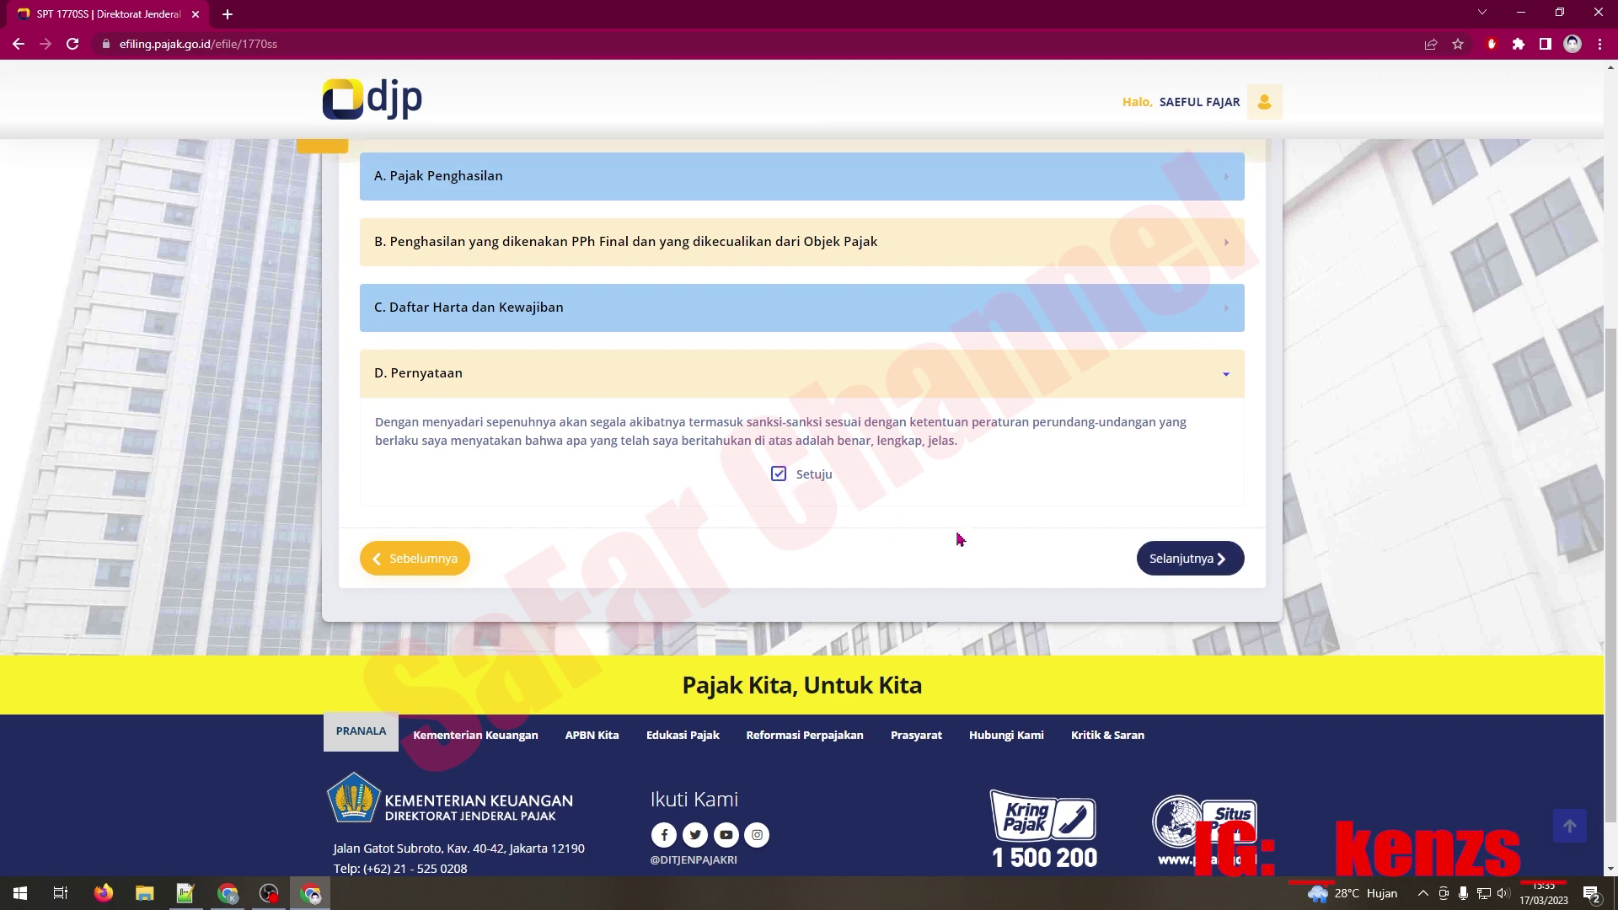
click(1195, 564)
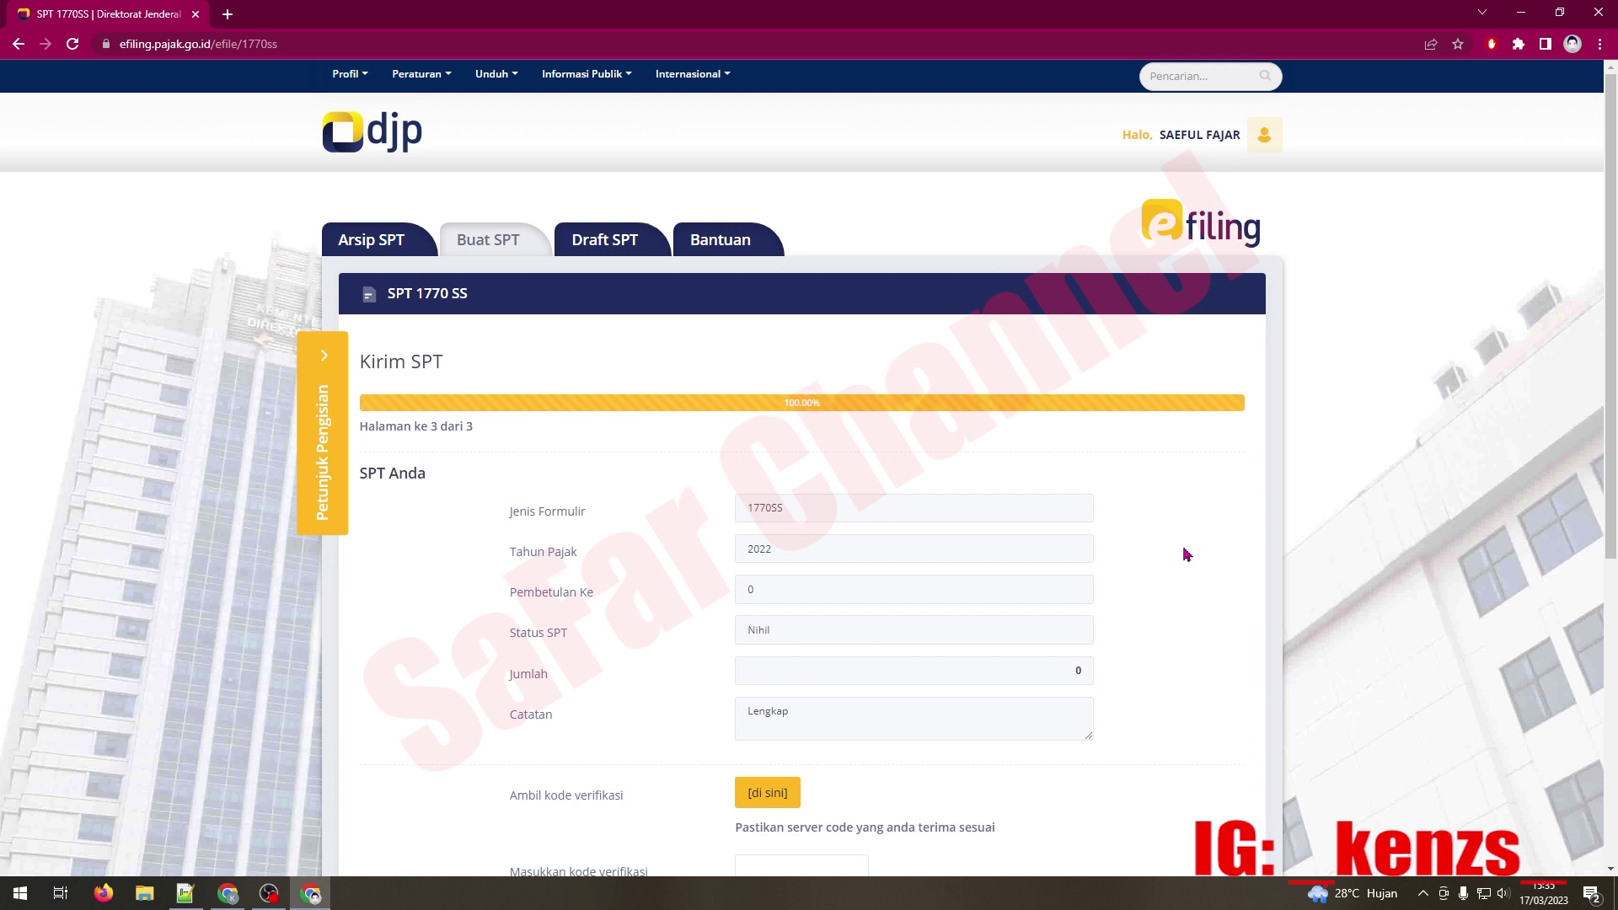
Step: Have the verification code sent by Email, confirm the success popup, and switch to the Gmail window
scroll(1186, 553, down, 3)
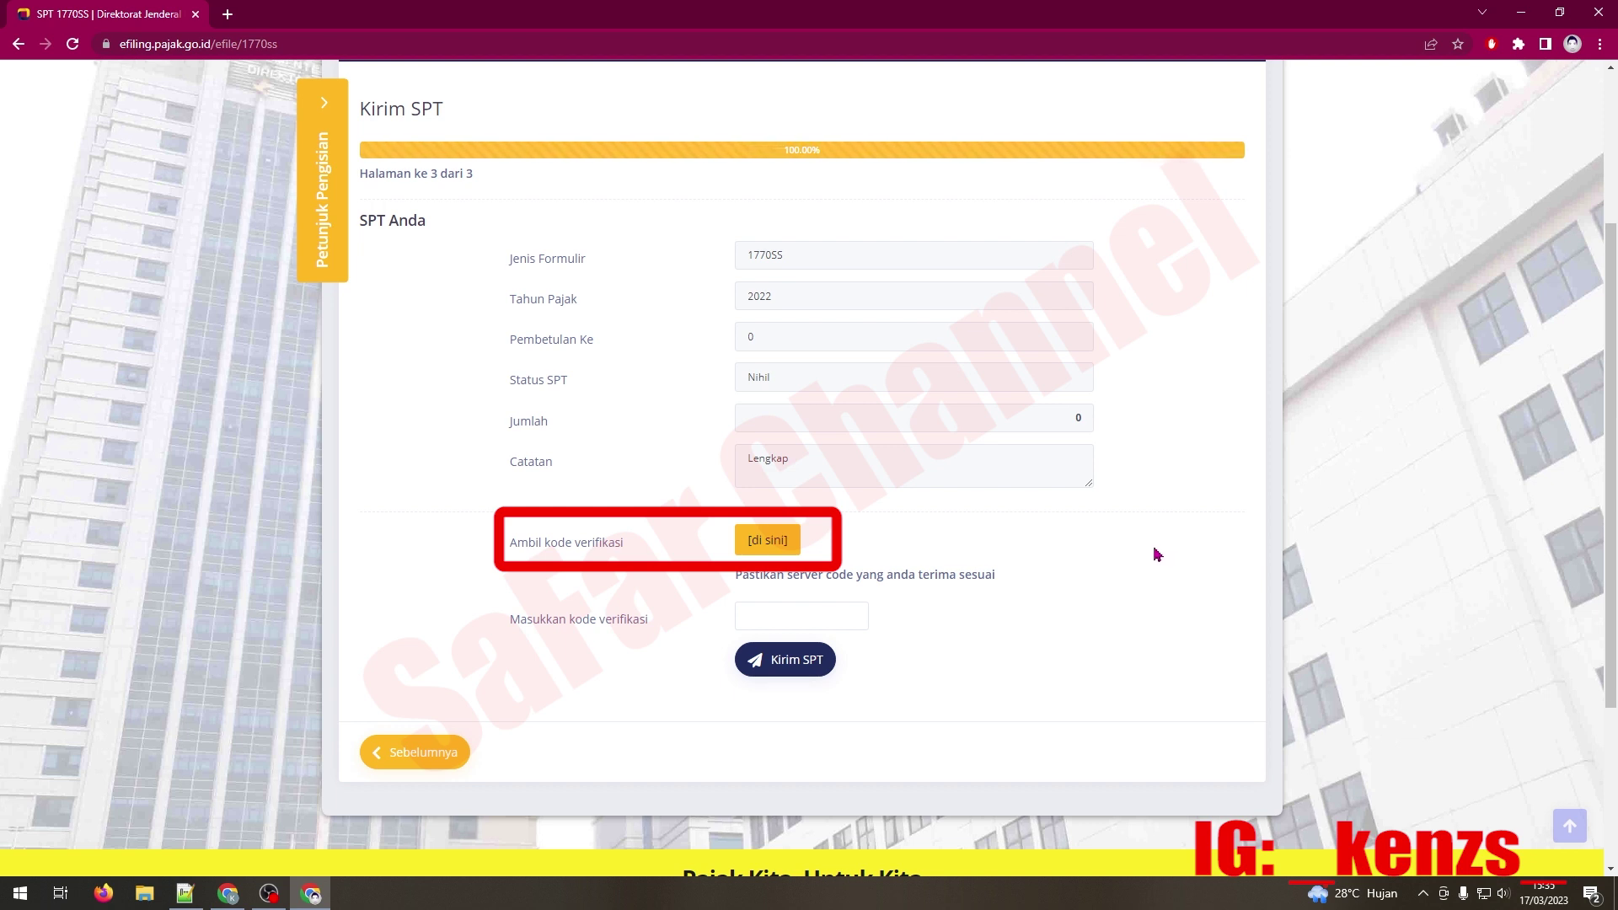
click(770, 544)
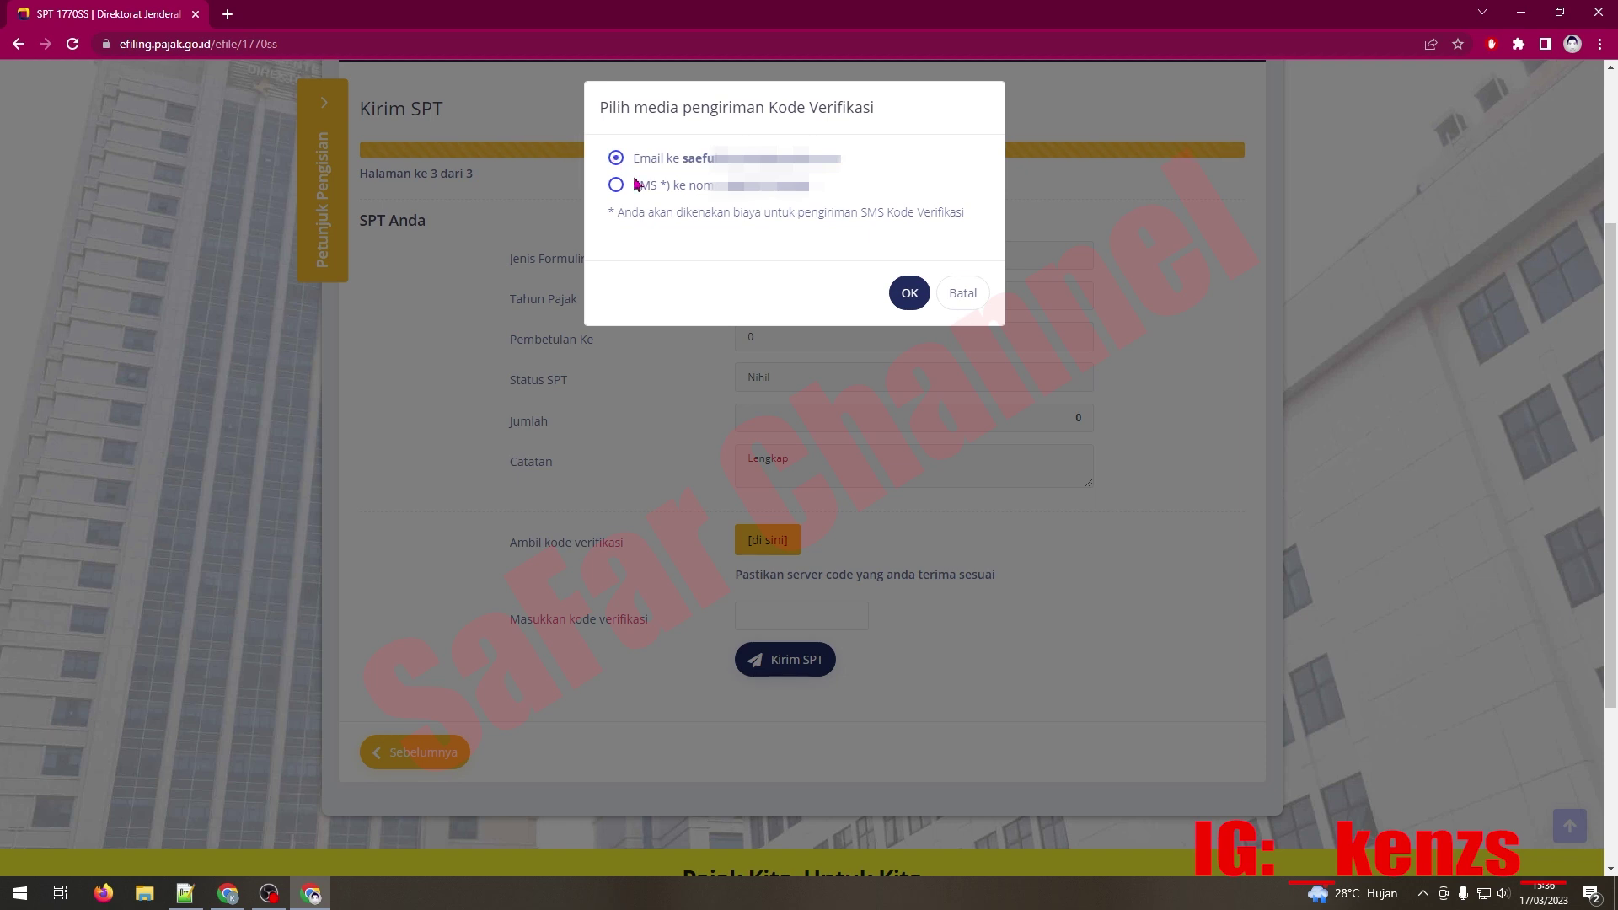
click(909, 294)
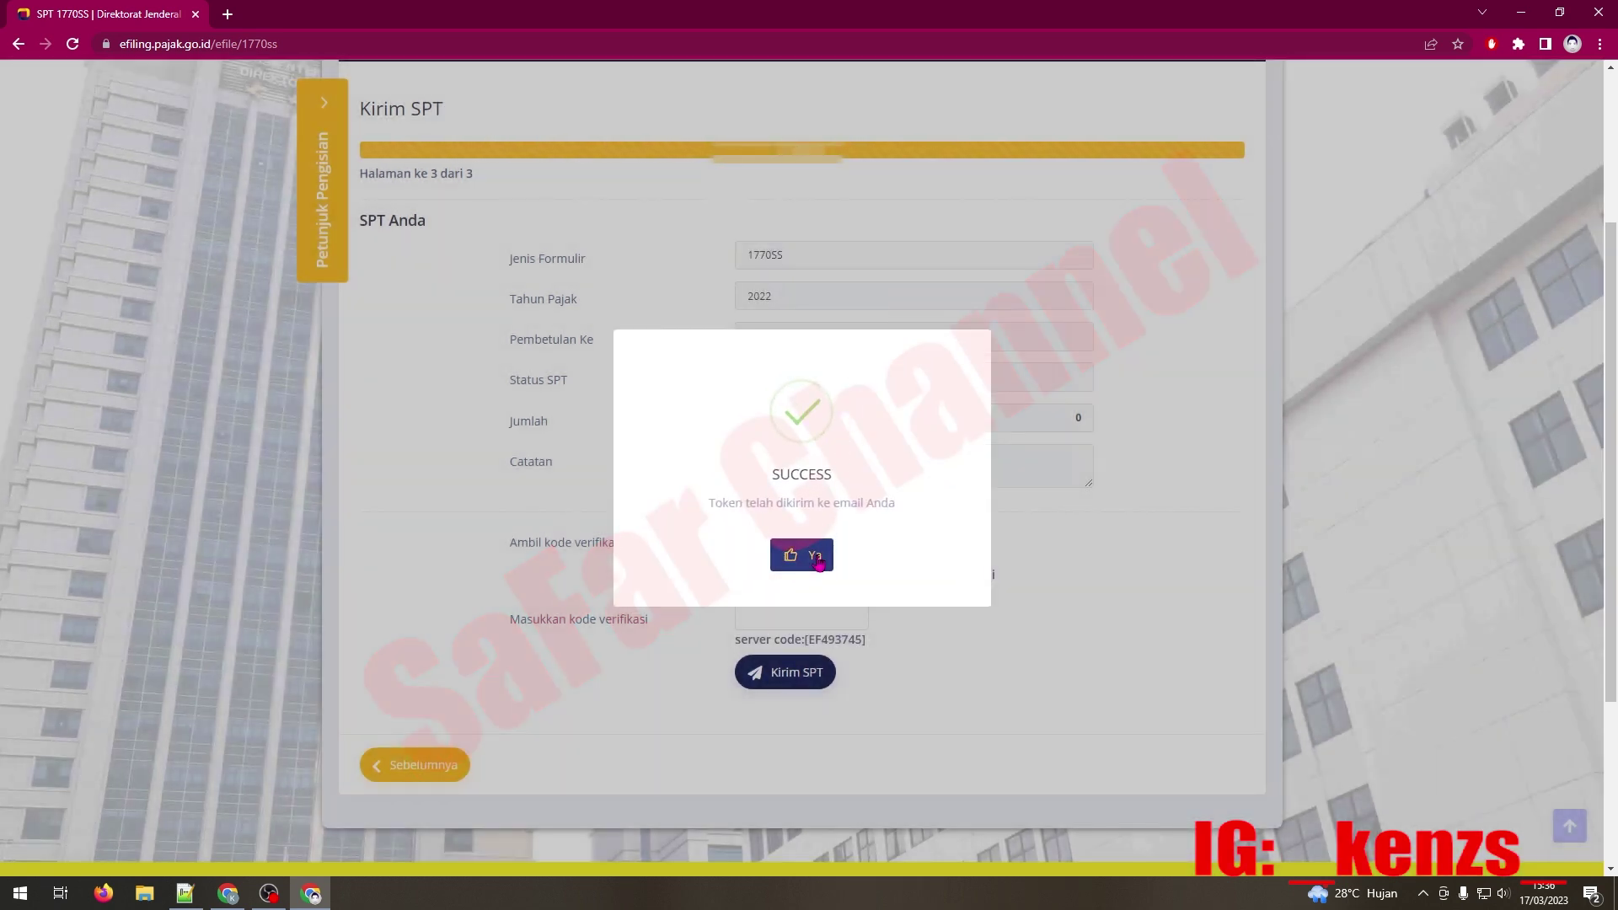
click(815, 557)
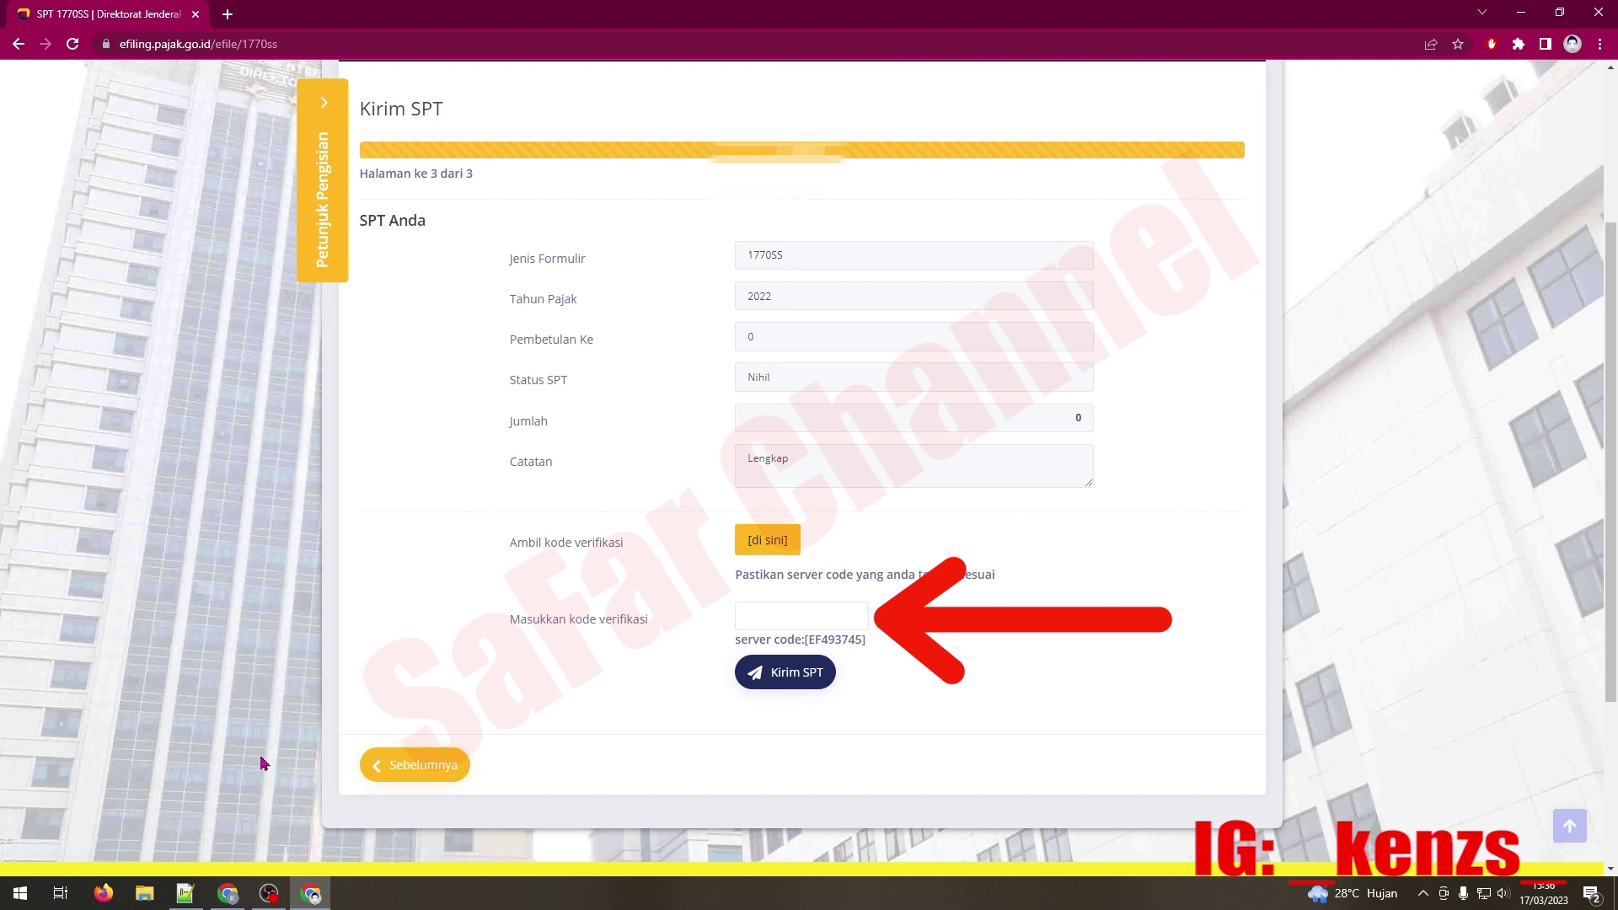
click(227, 893)
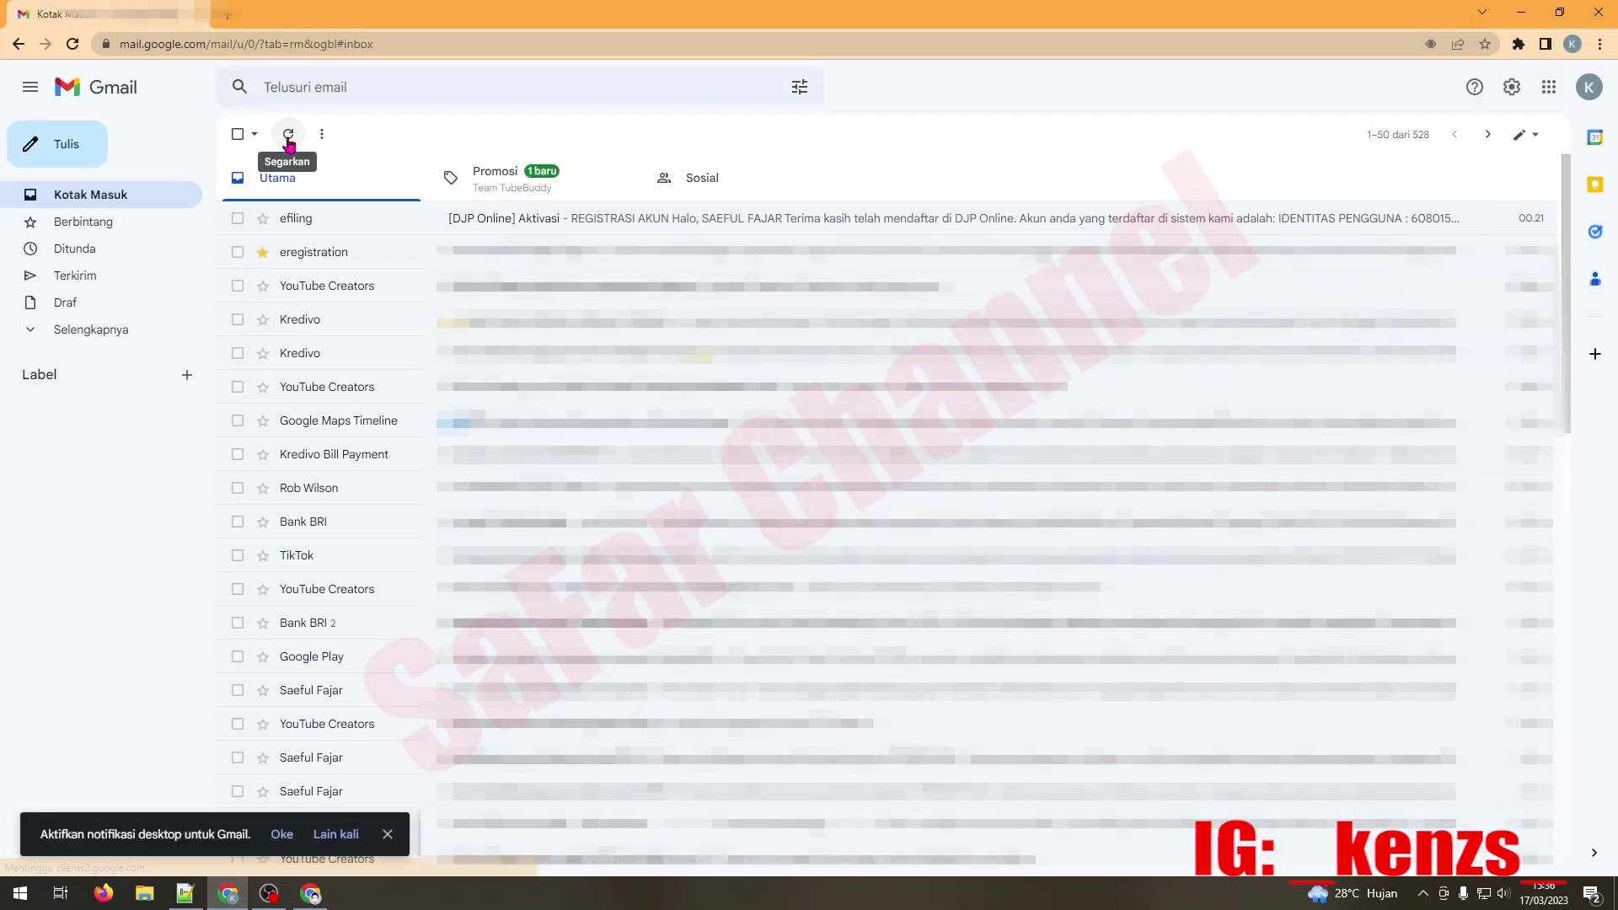
Step: Copy the code from the refreshed inbox's e-Filing Kode Verifikasi e-mail, then return to e-Filing
click(288, 137)
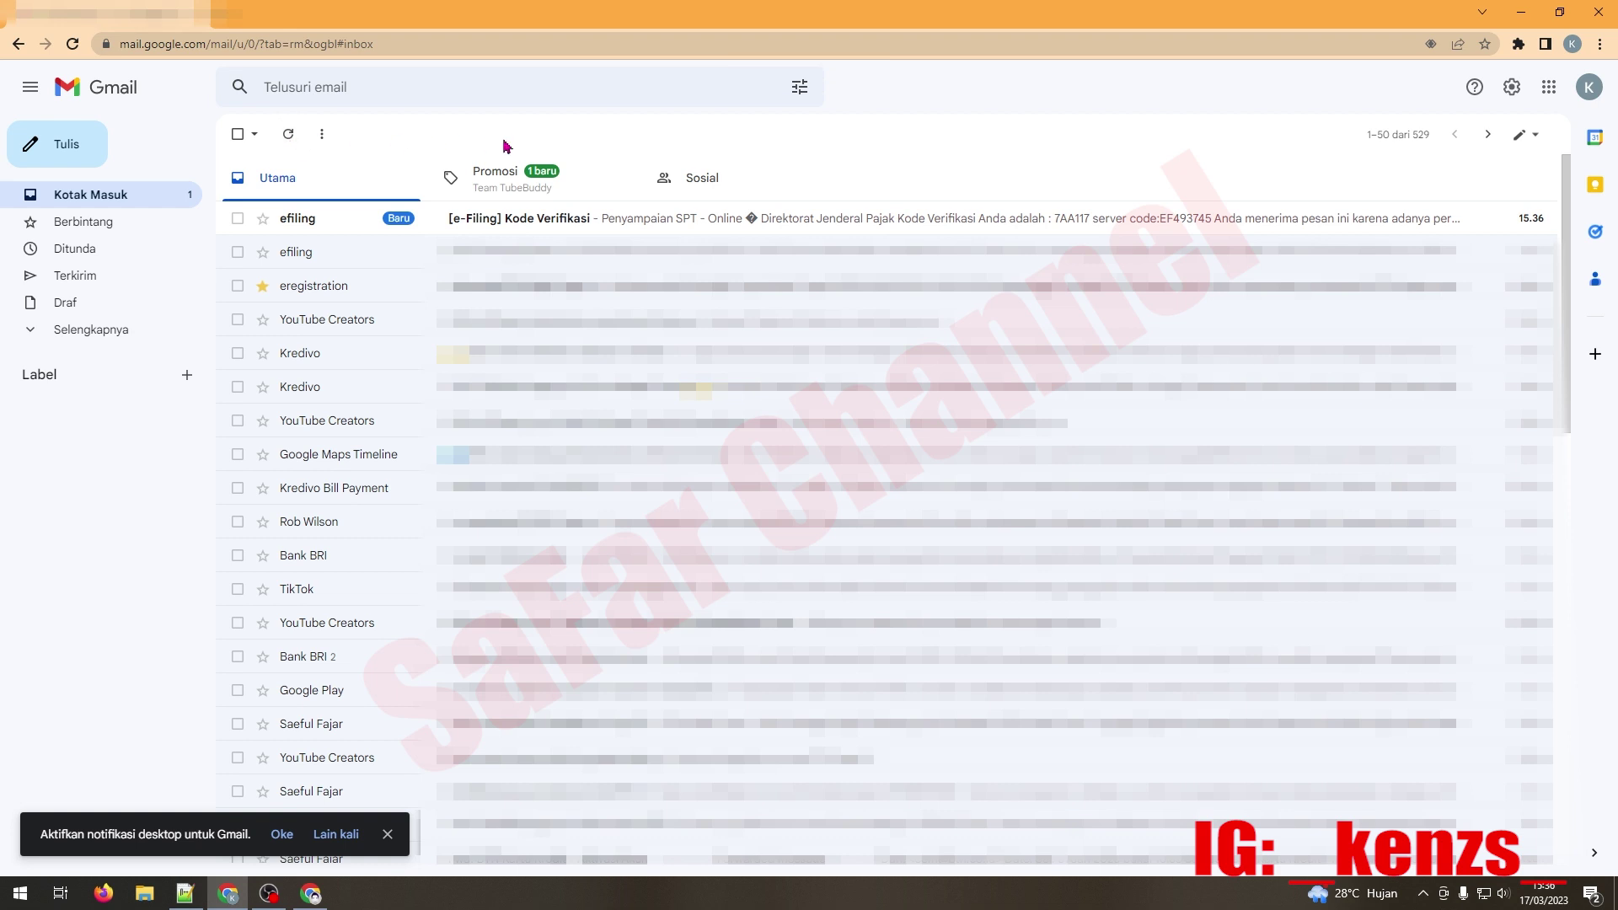
click(624, 222)
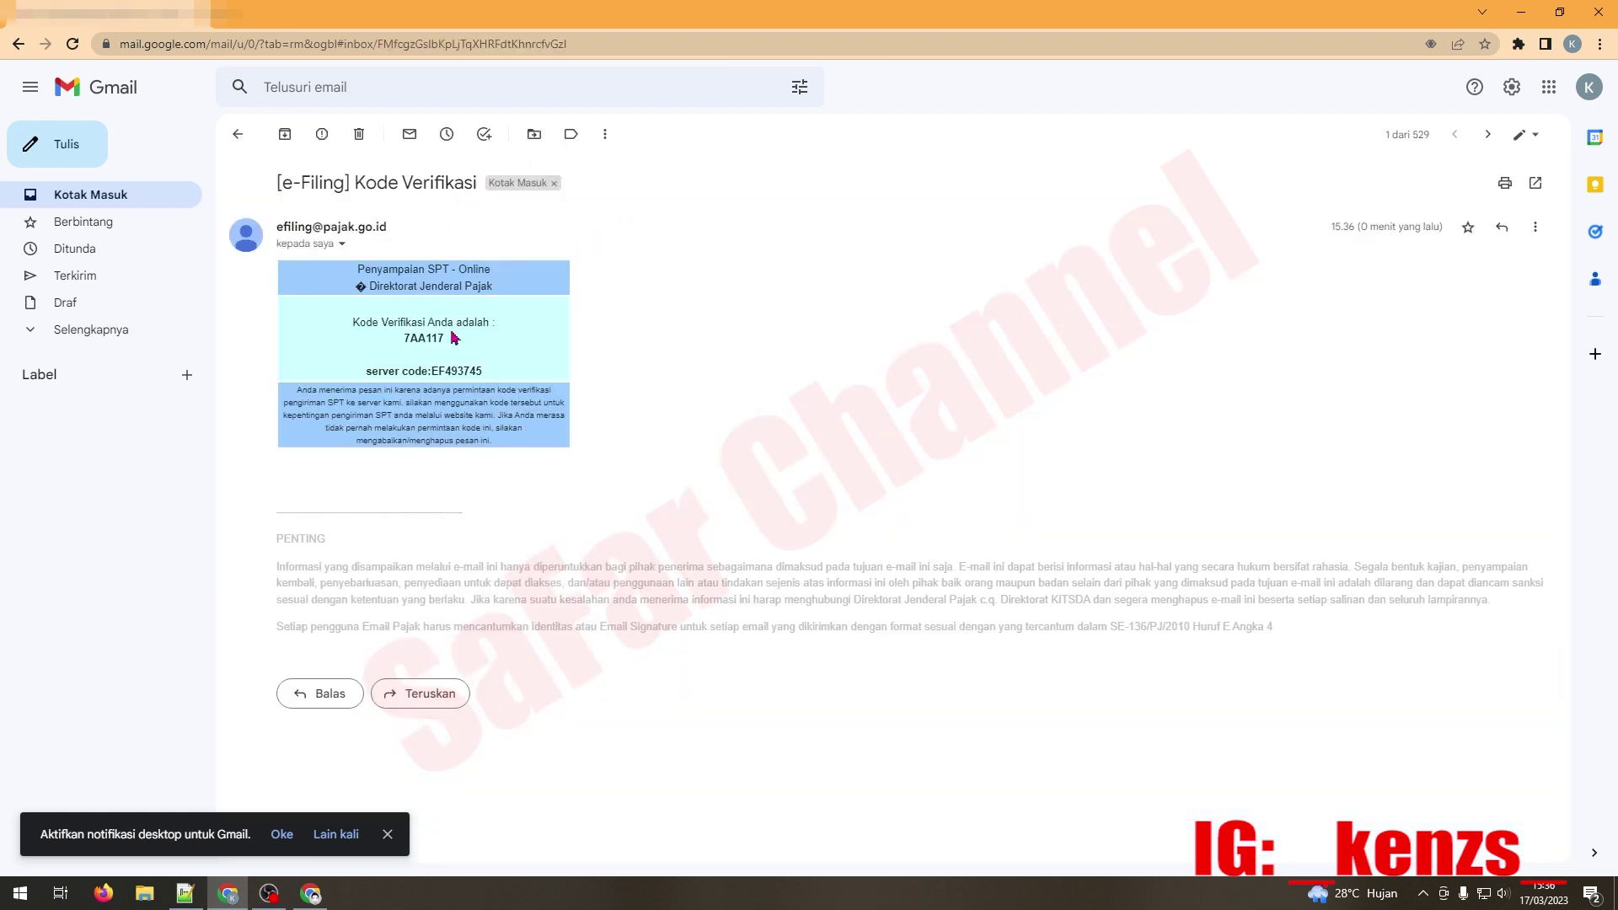
drag(453, 338, 418, 339)
right_click(418, 339)
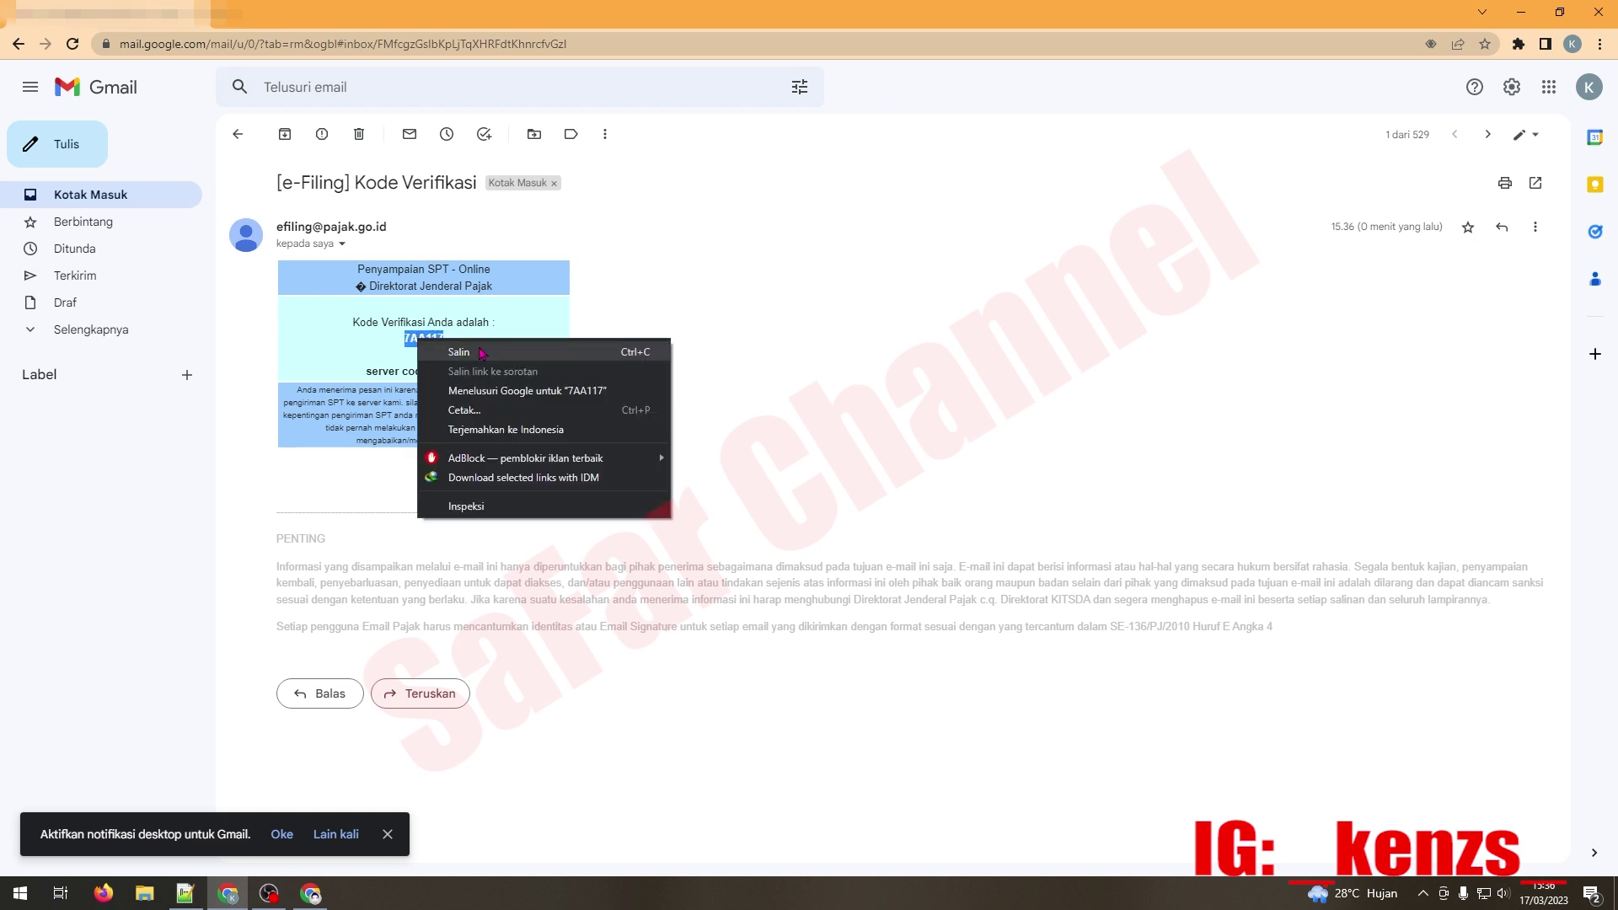
click(461, 352)
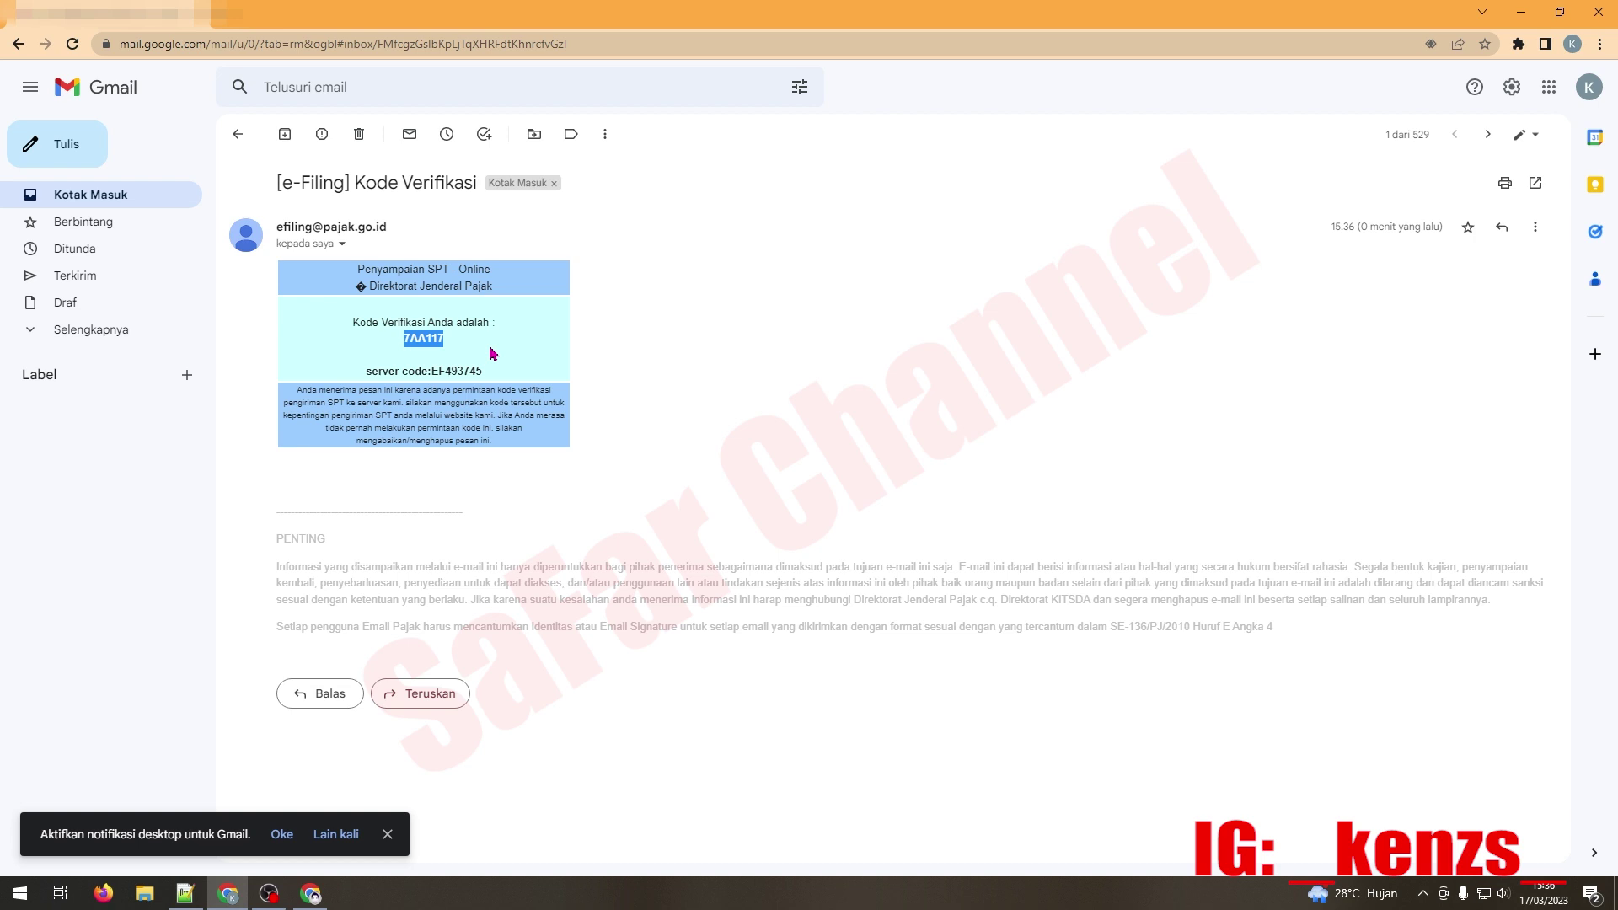
click(237, 134)
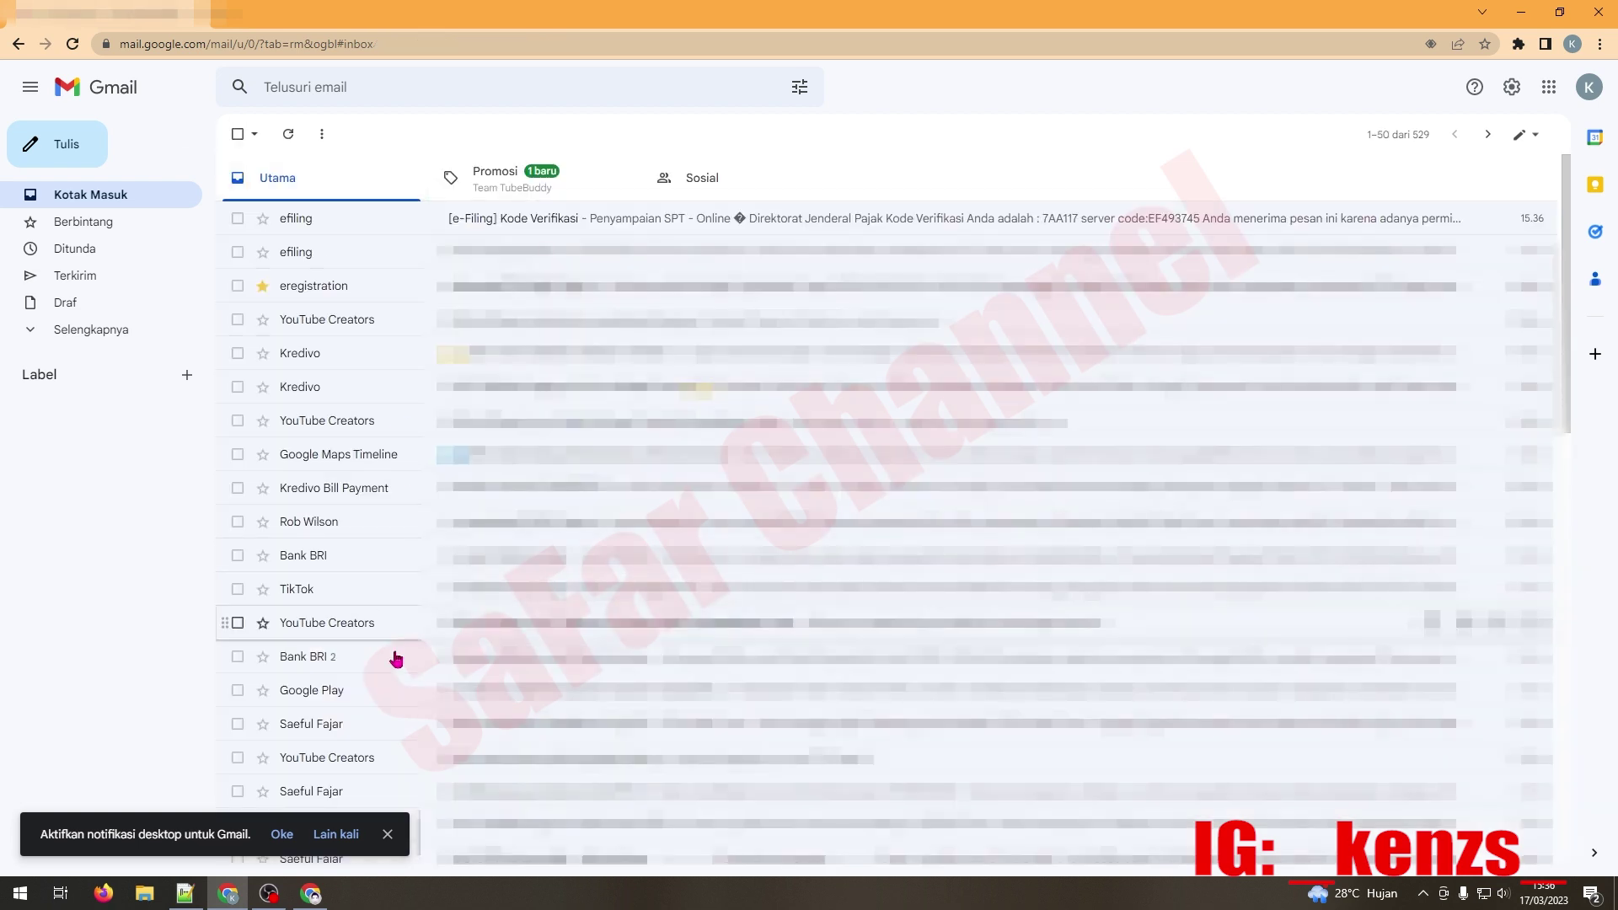
click(303, 895)
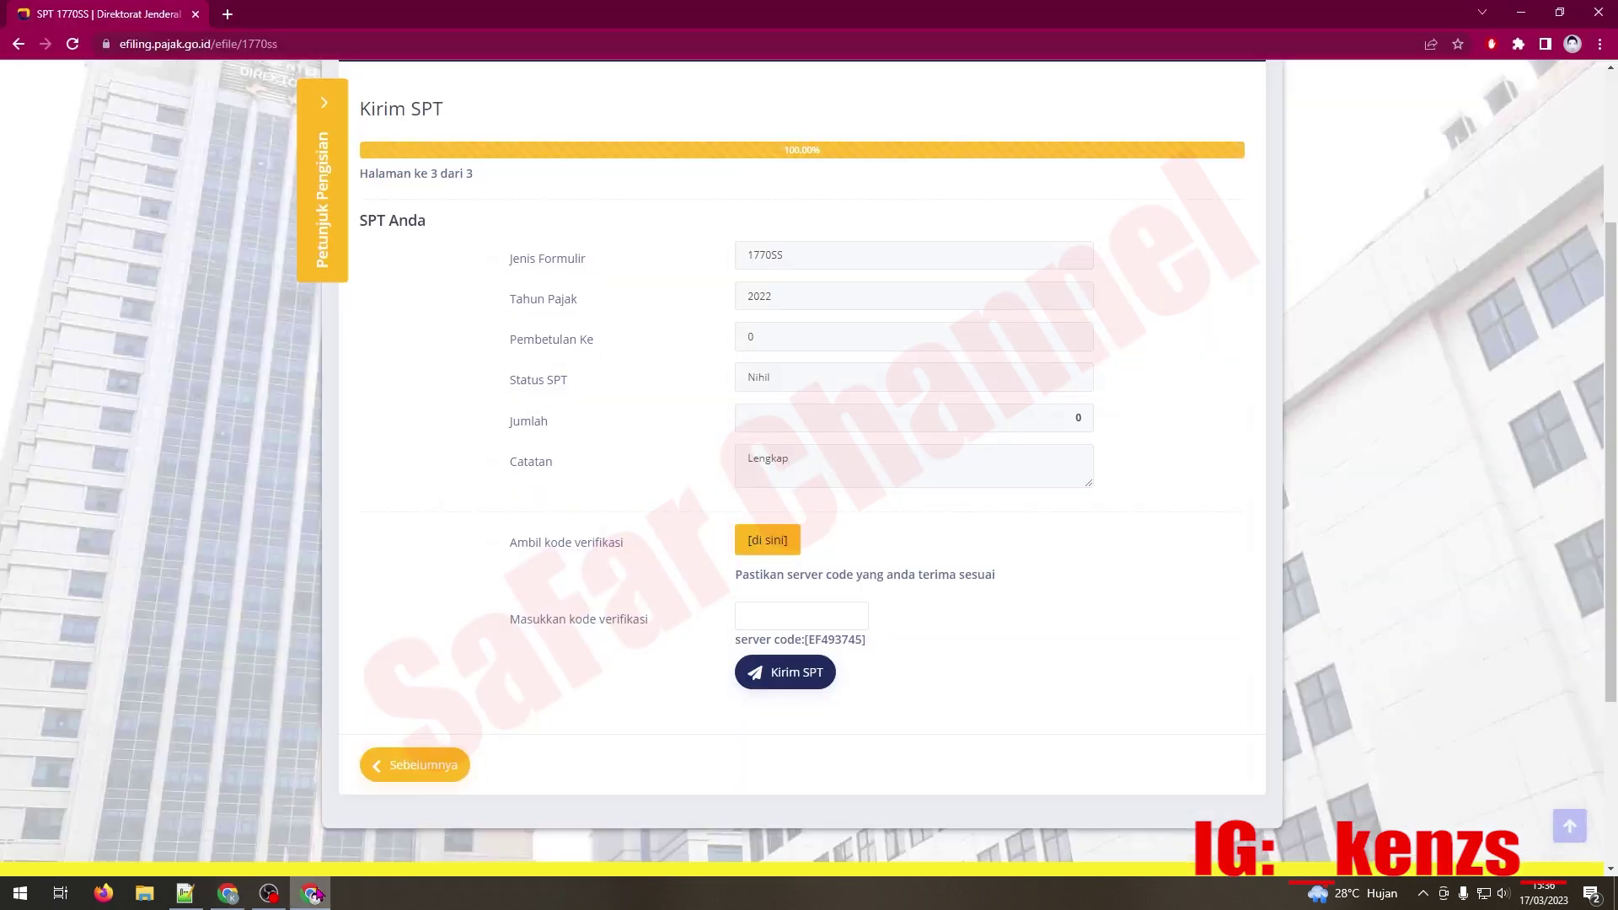
Step: Paste the e-mailed verification code into the code field and send the SPT 1770 SS return
click(777, 615)
right_click(777, 615)
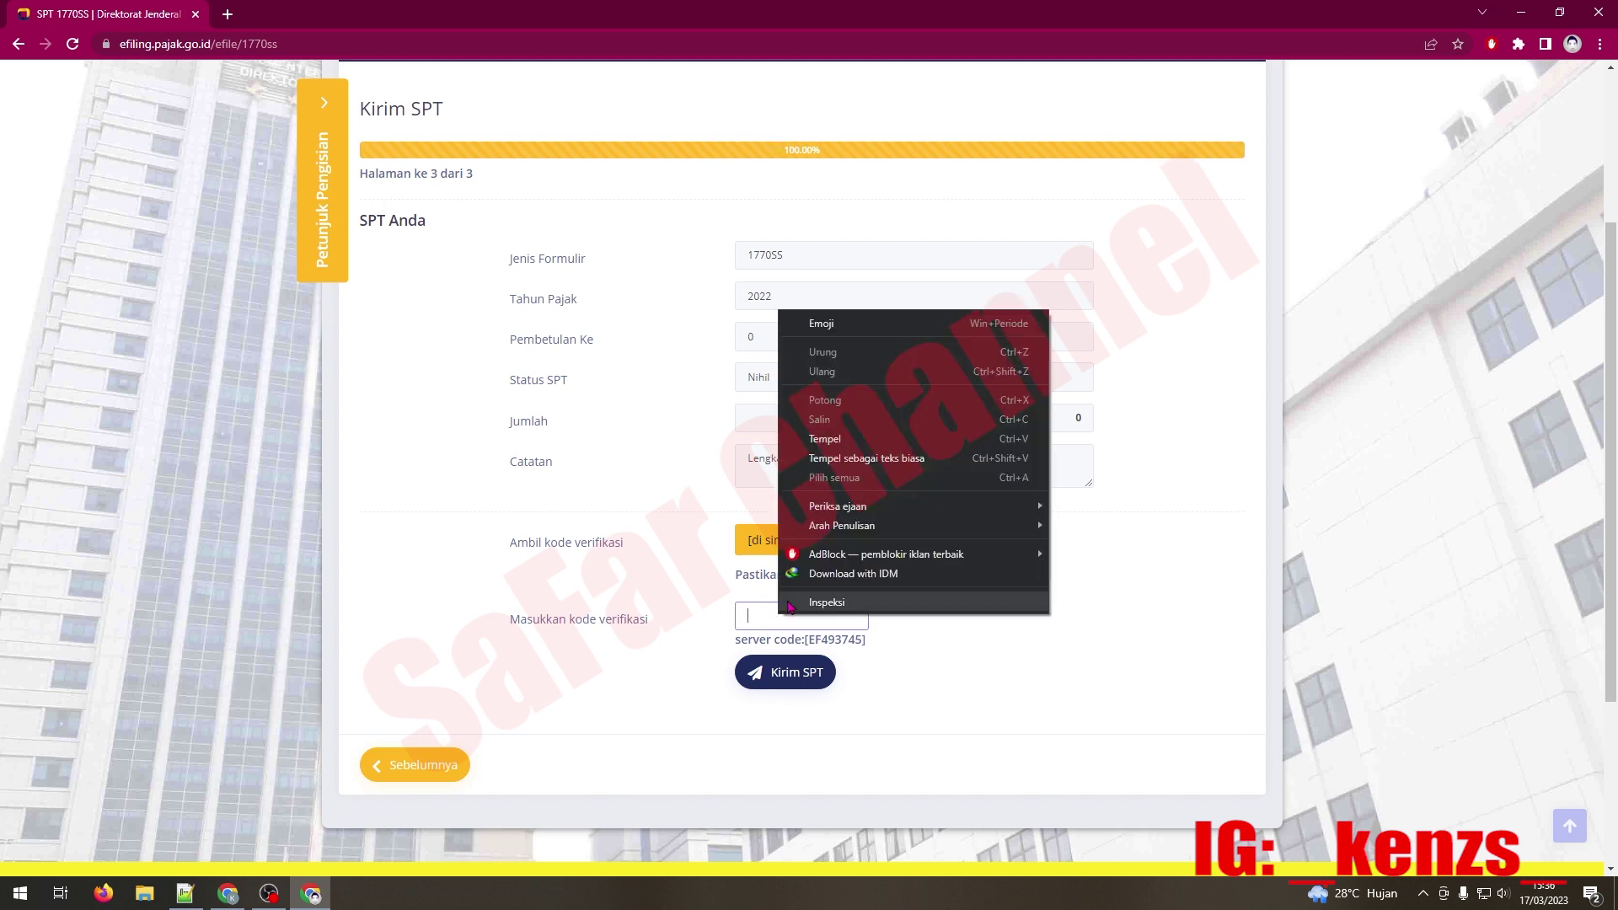
click(880, 446)
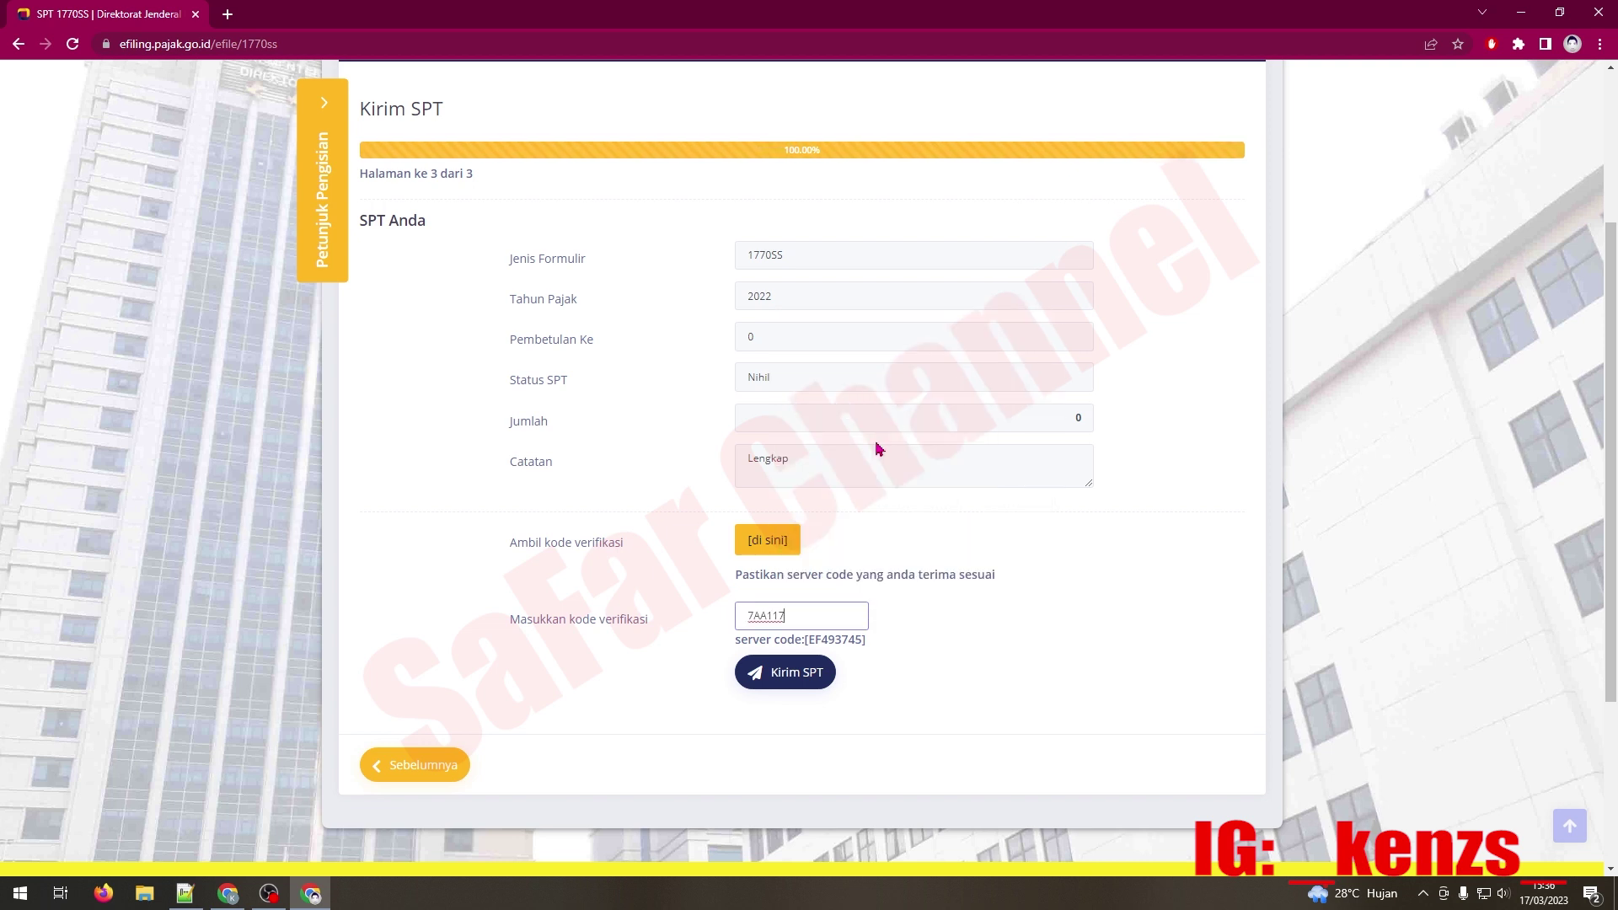
click(987, 661)
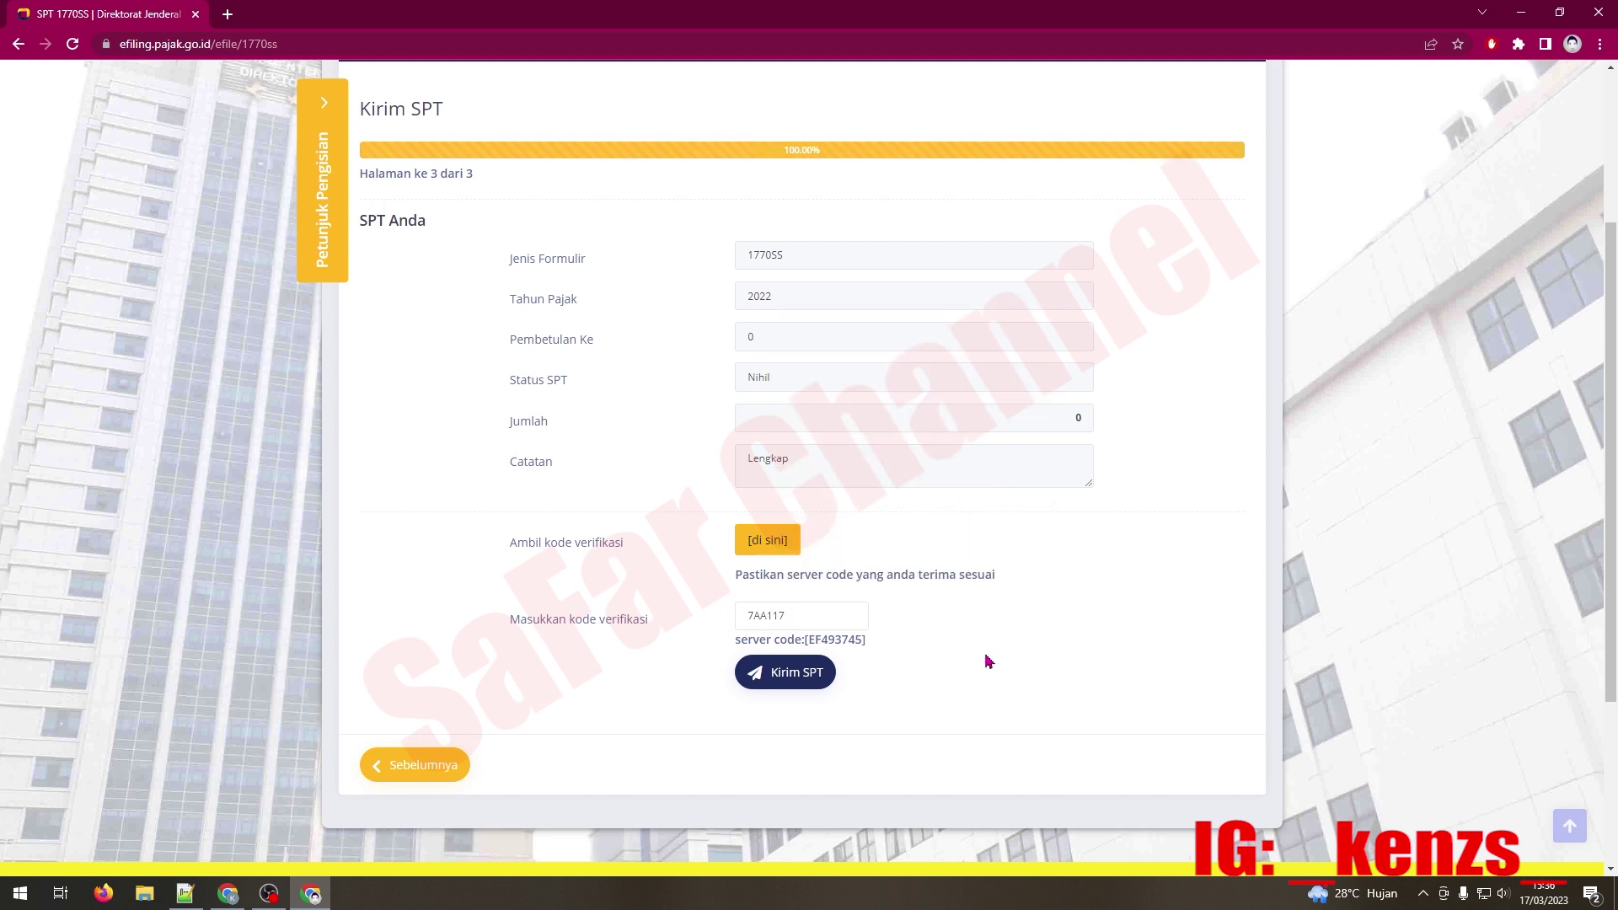
click(791, 673)
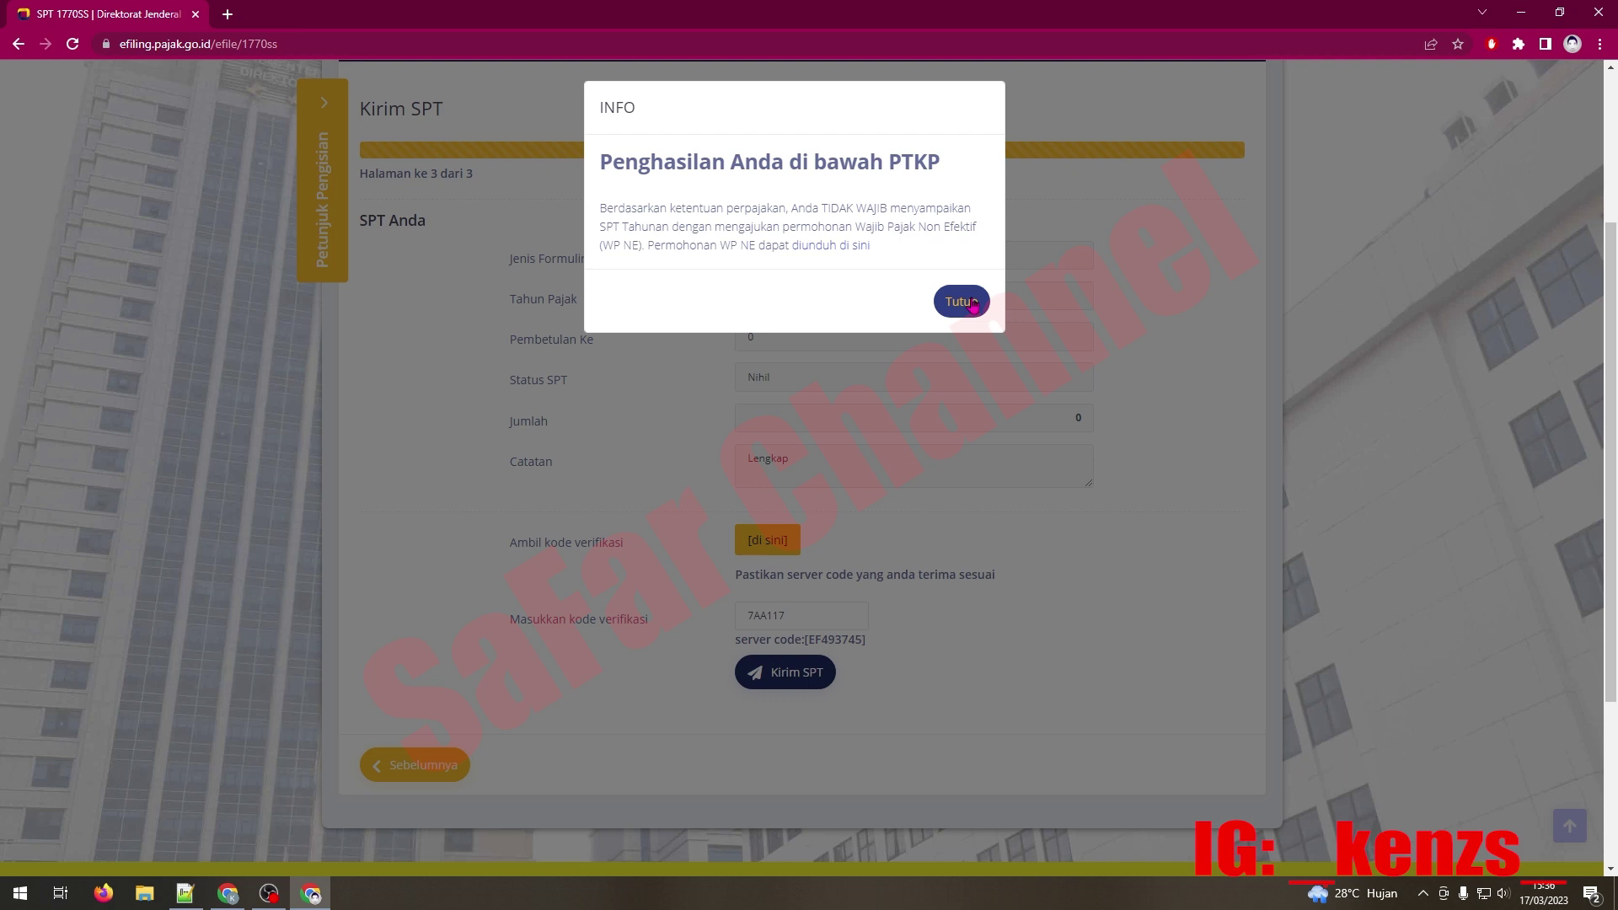
Step: Close the income-below-PTKP notice and rate the e-Filing service as Puas
click(973, 305)
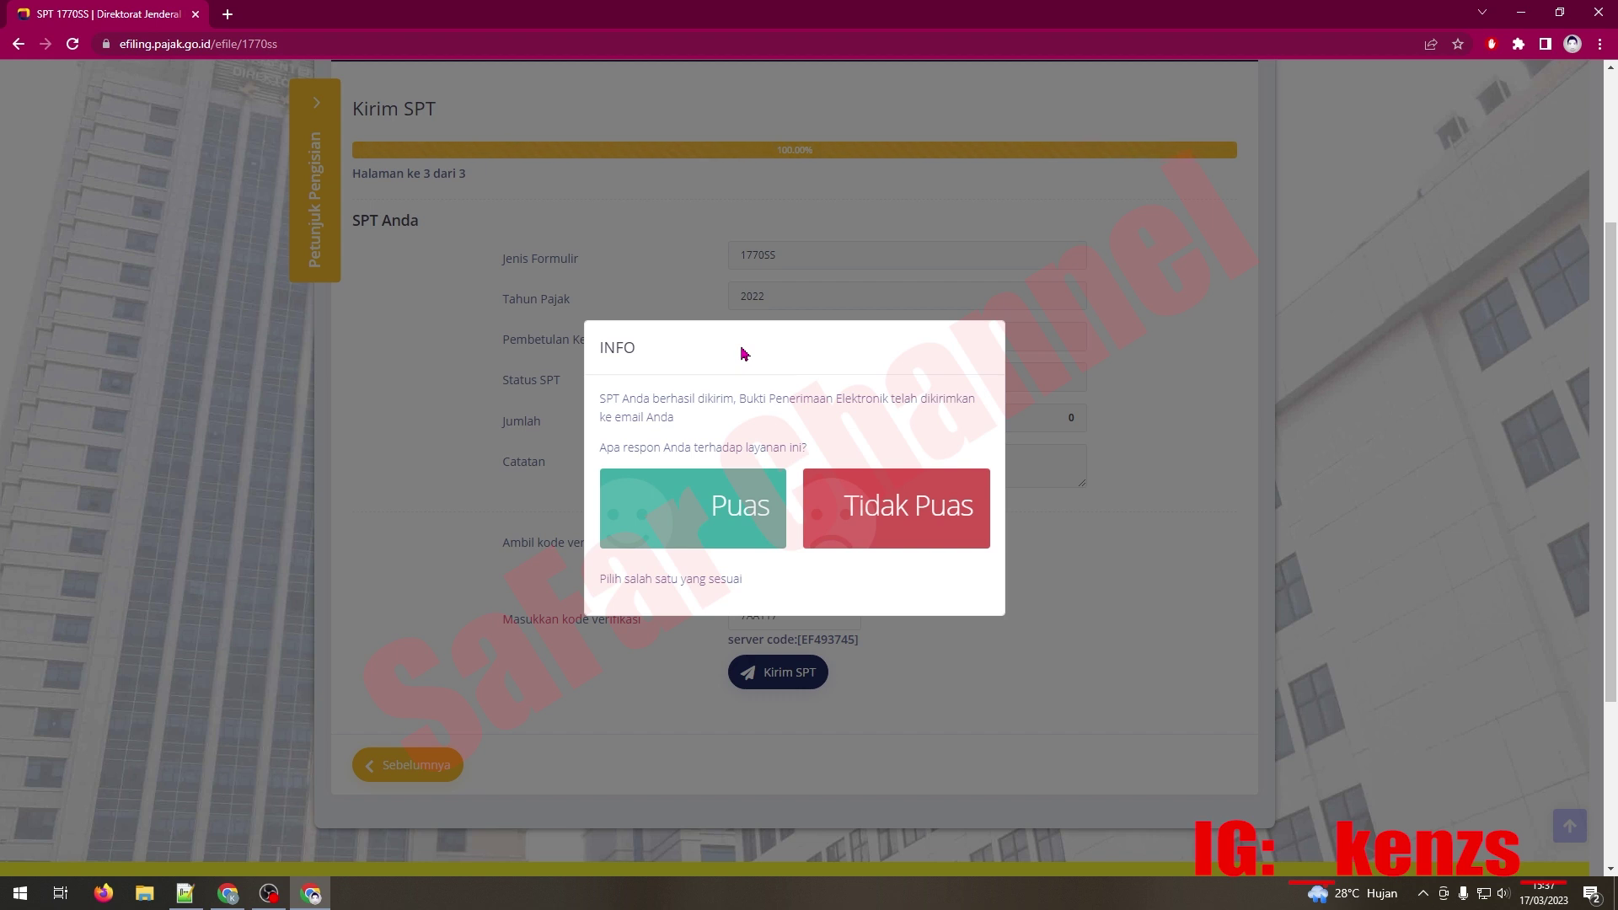
click(698, 523)
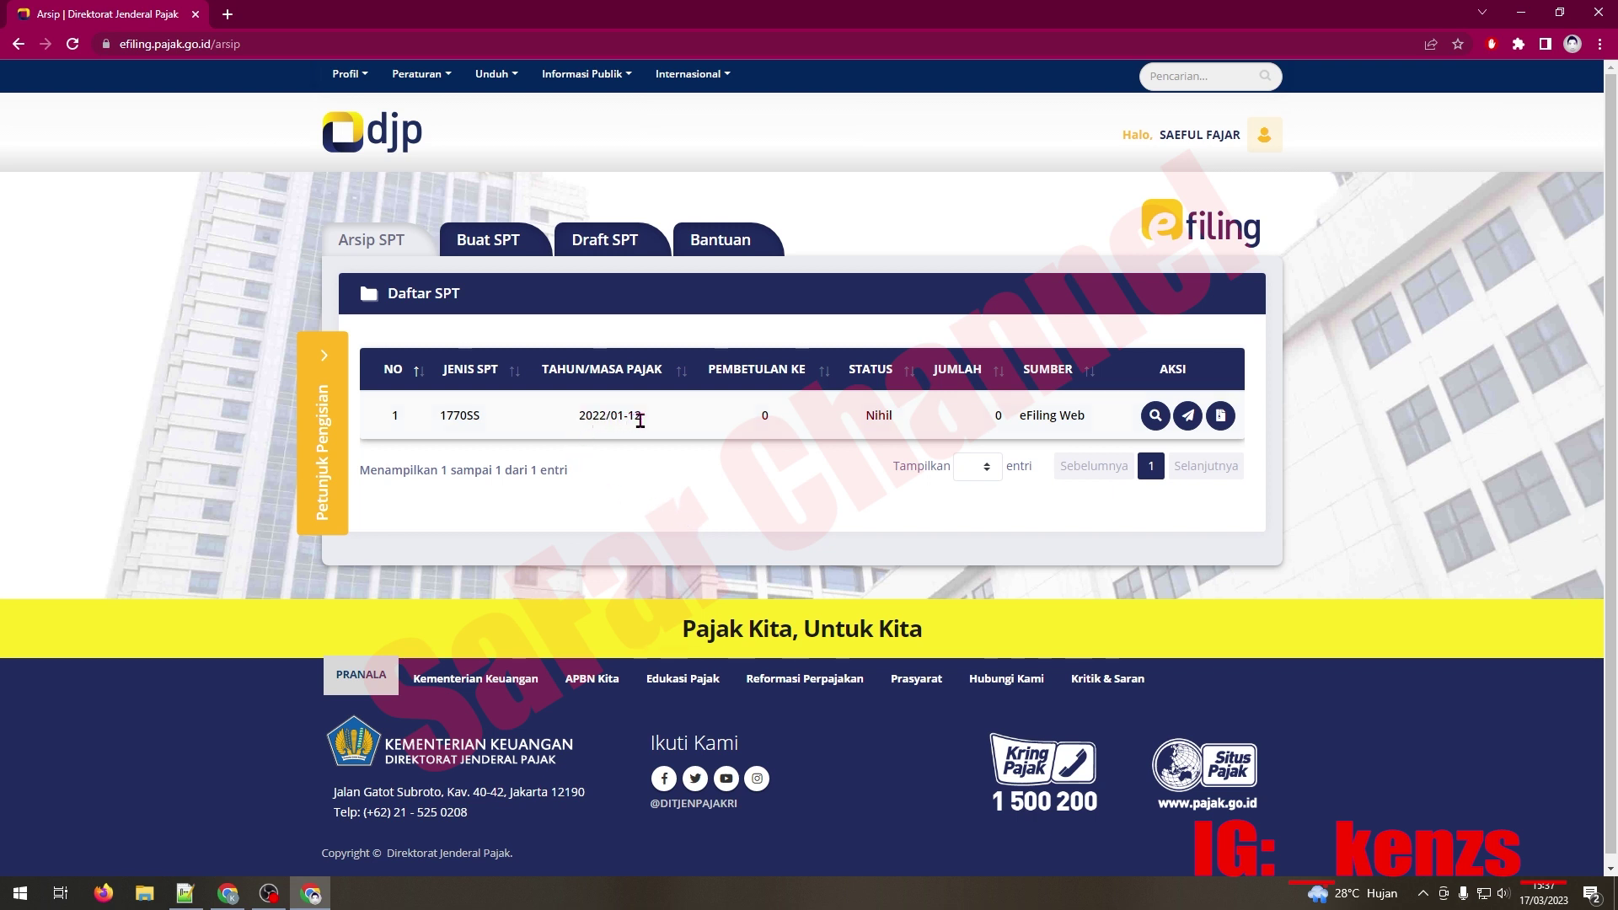
Step: View the Lihat BPE receipt for the 1770SS 2022/01-12 return, then switch to Gmail
drag(579, 426, 653, 421)
click(671, 431)
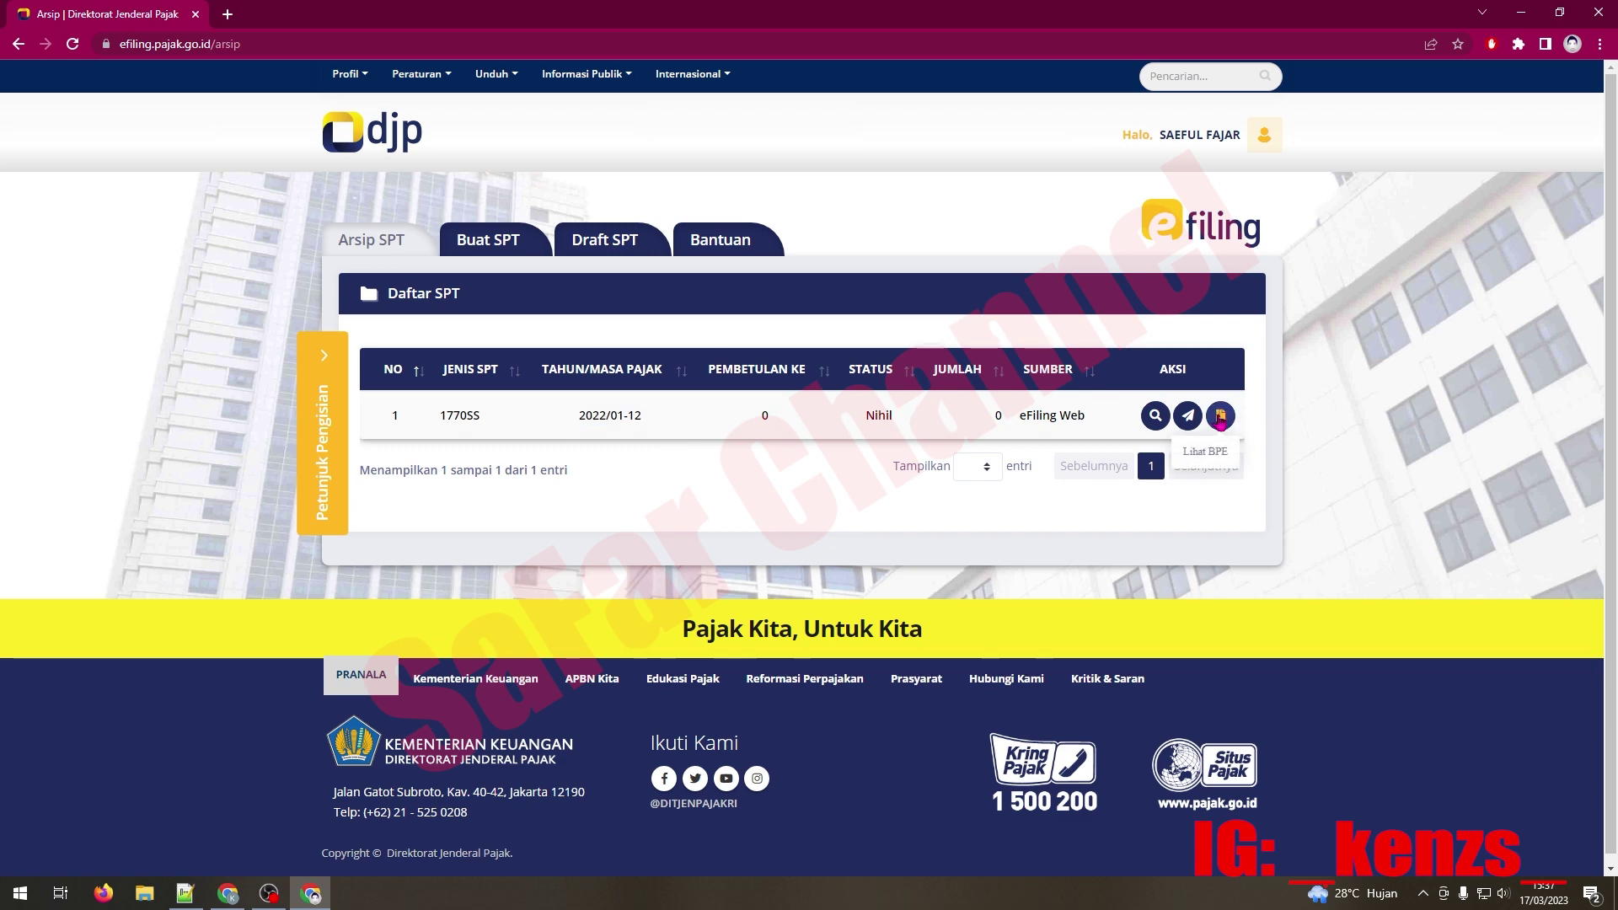
click(1220, 418)
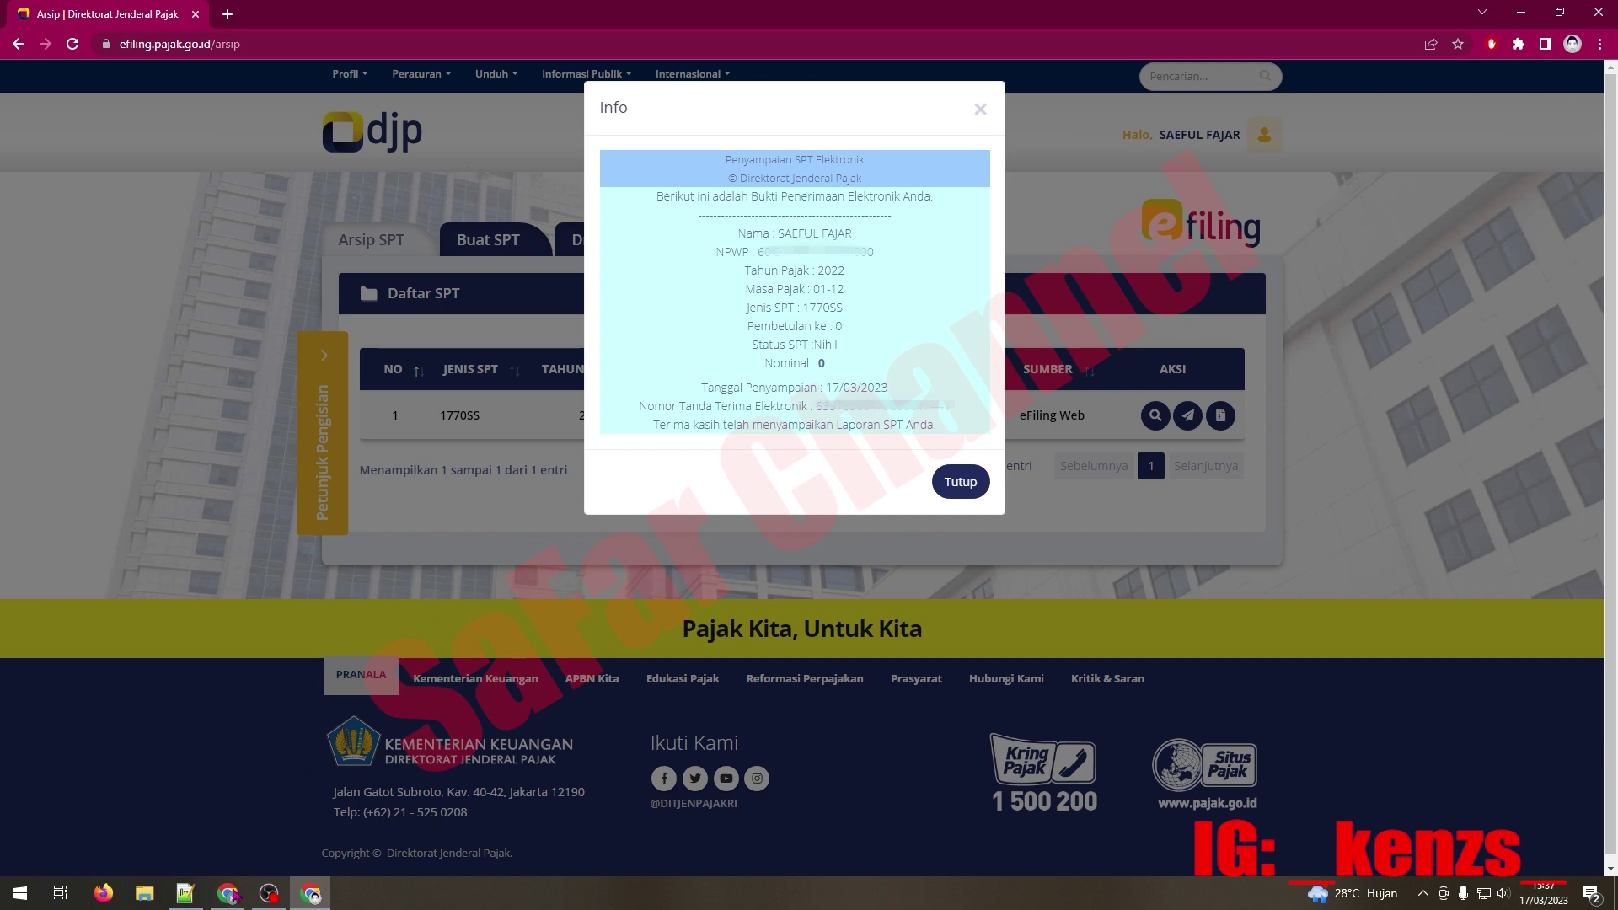
click(228, 893)
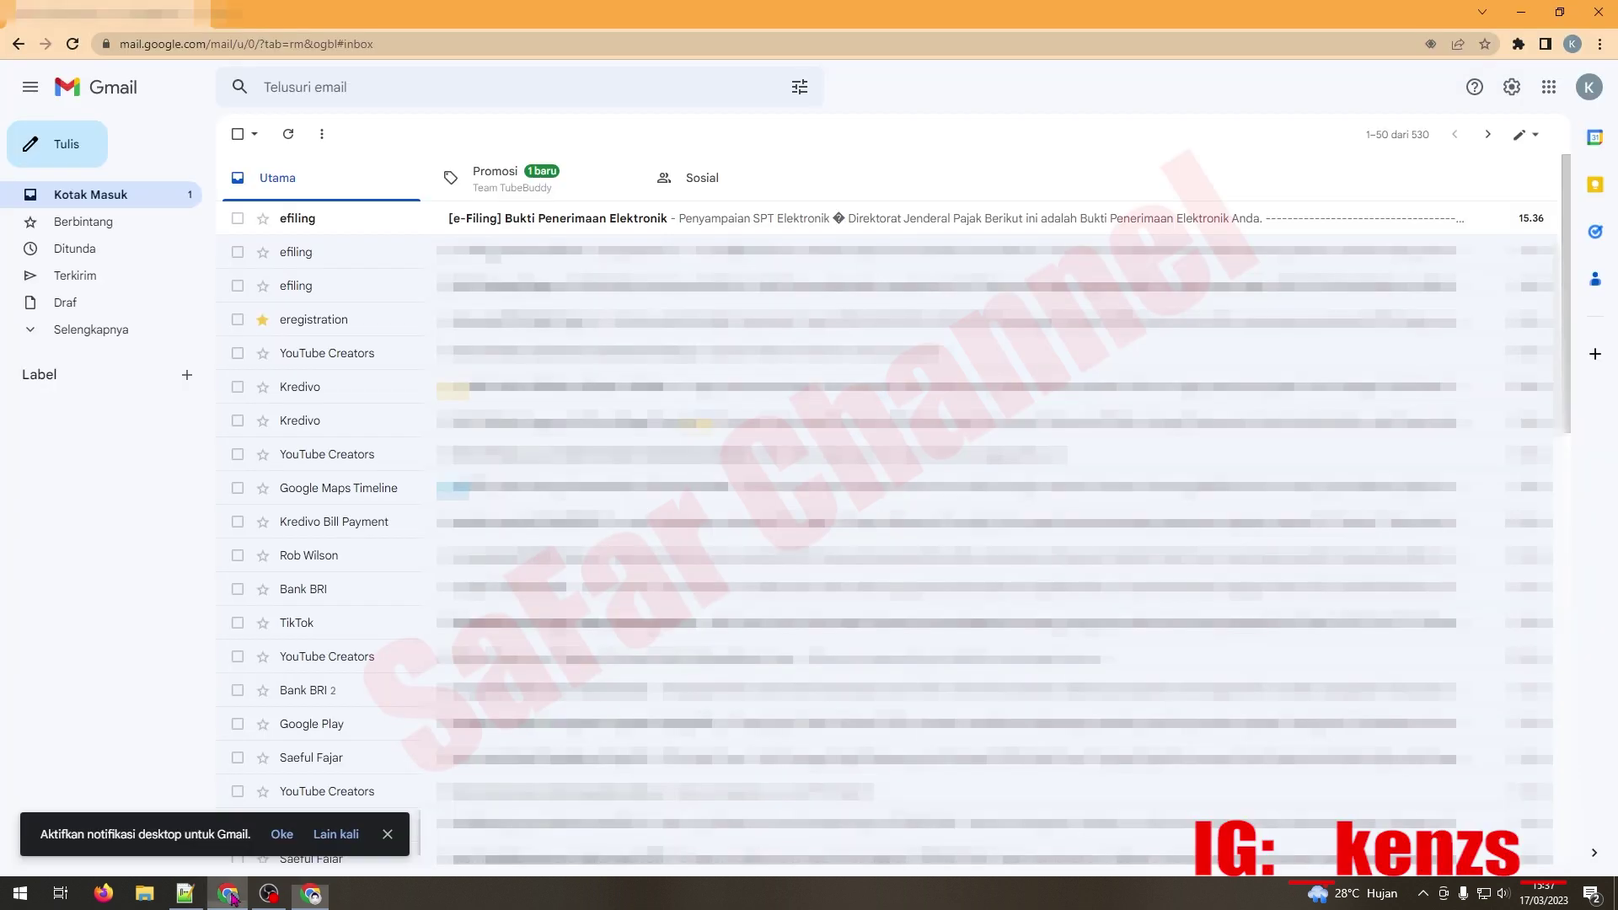
Step: Read the [e-Filing] Bukti Penerimaan Elektronik e-mail, then go back to the e-Filing window
click(518, 224)
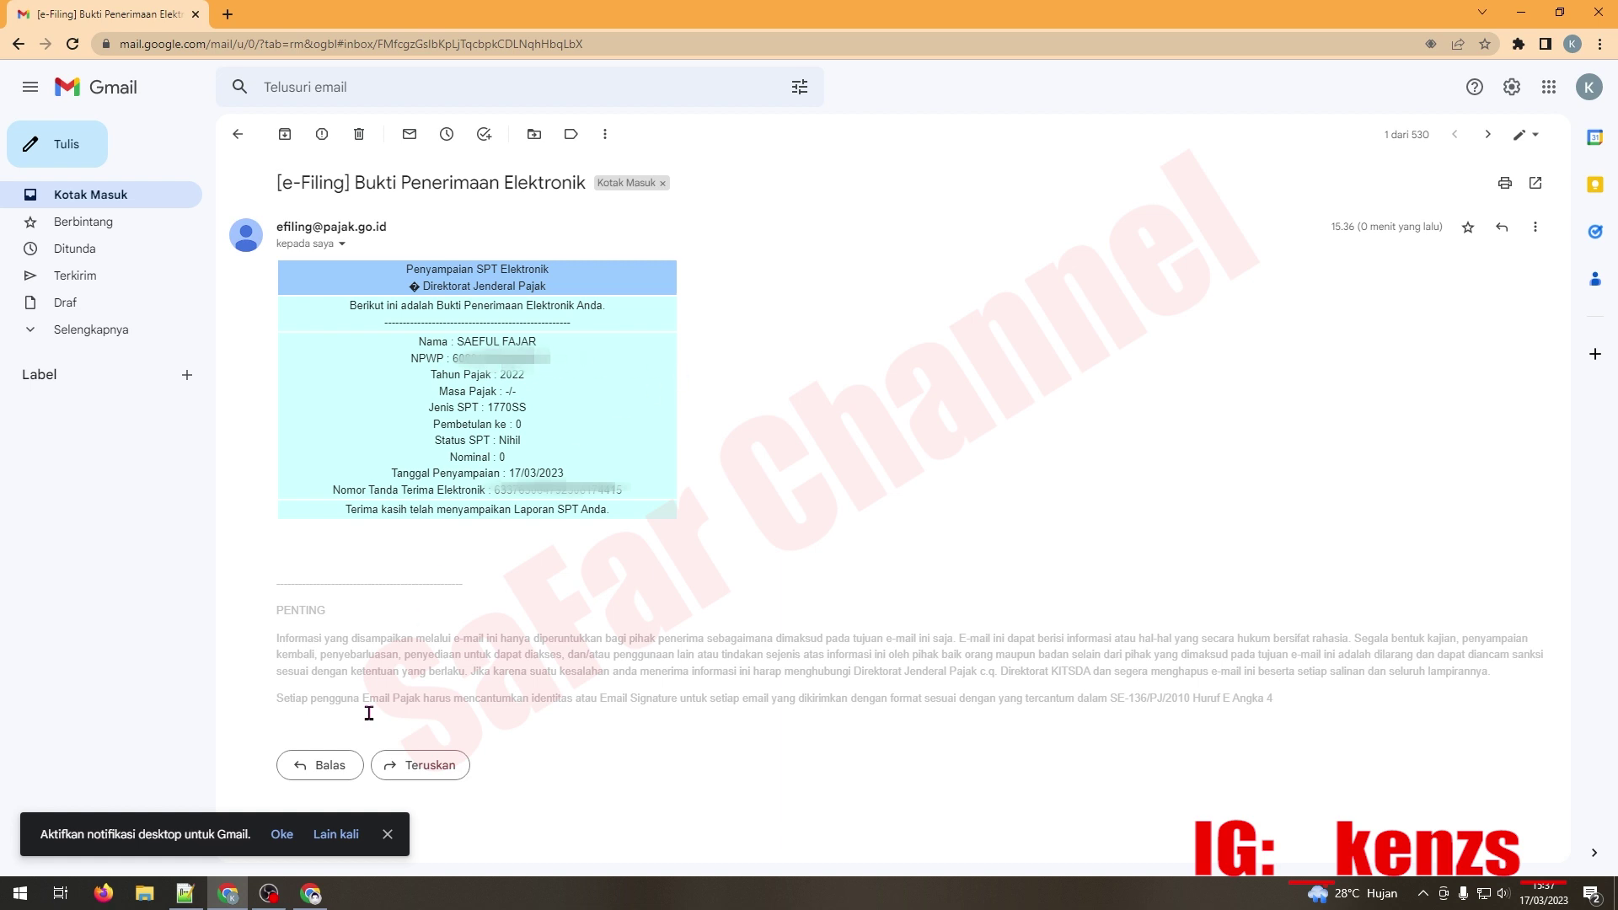
click(312, 891)
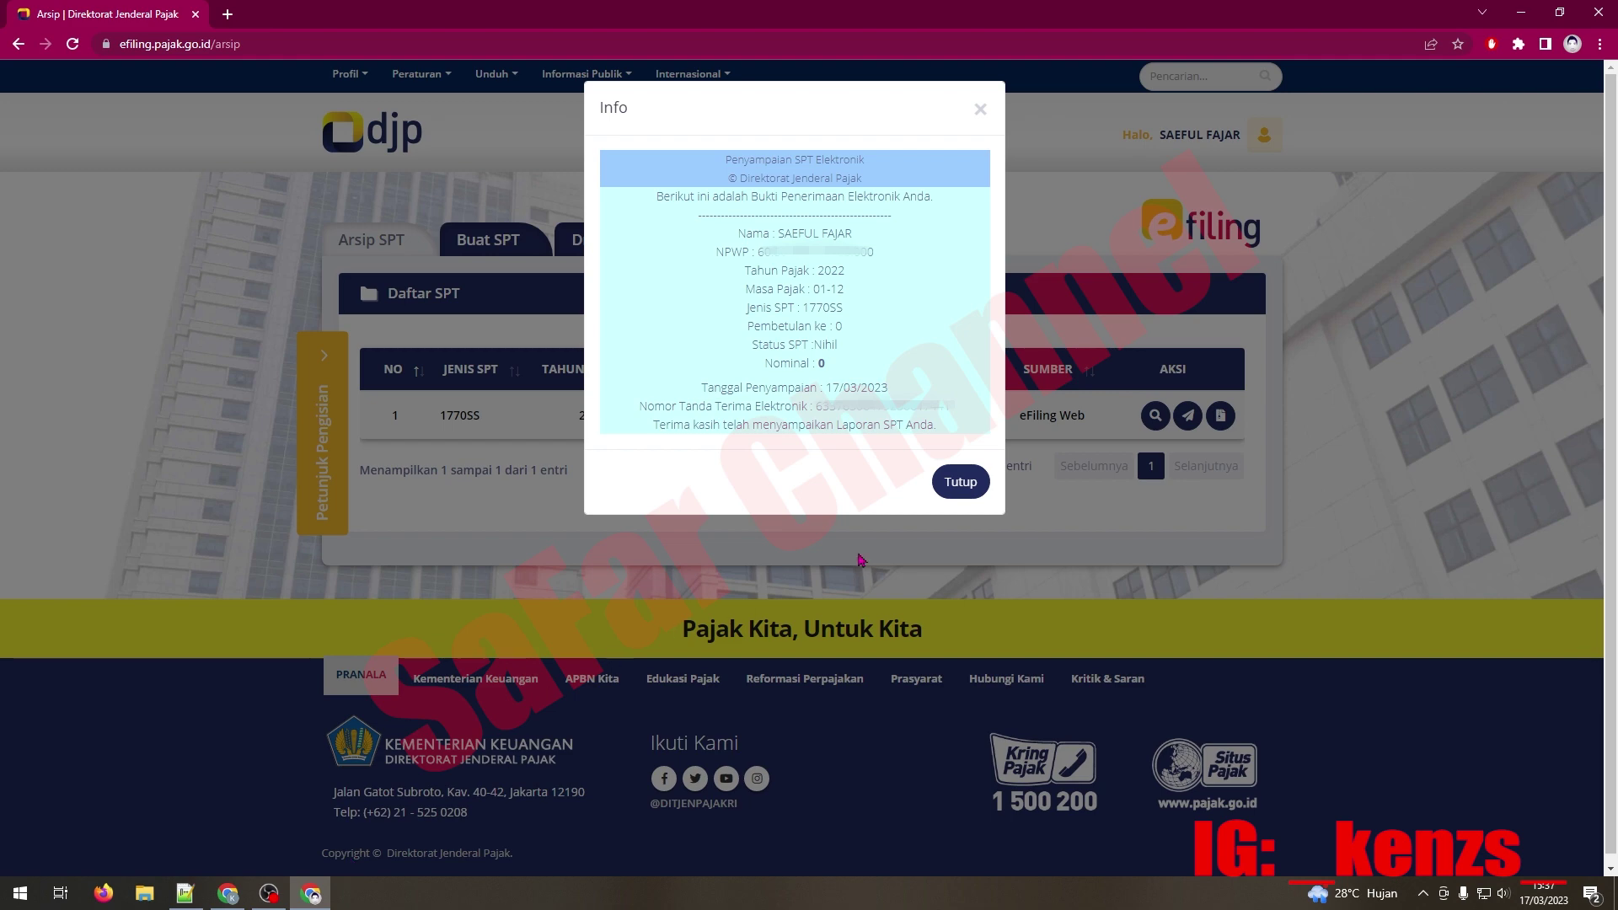
Step: Close the receipt Info dialog to reveal the Arsip SPT list with the 1770SS 2022 return
click(975, 493)
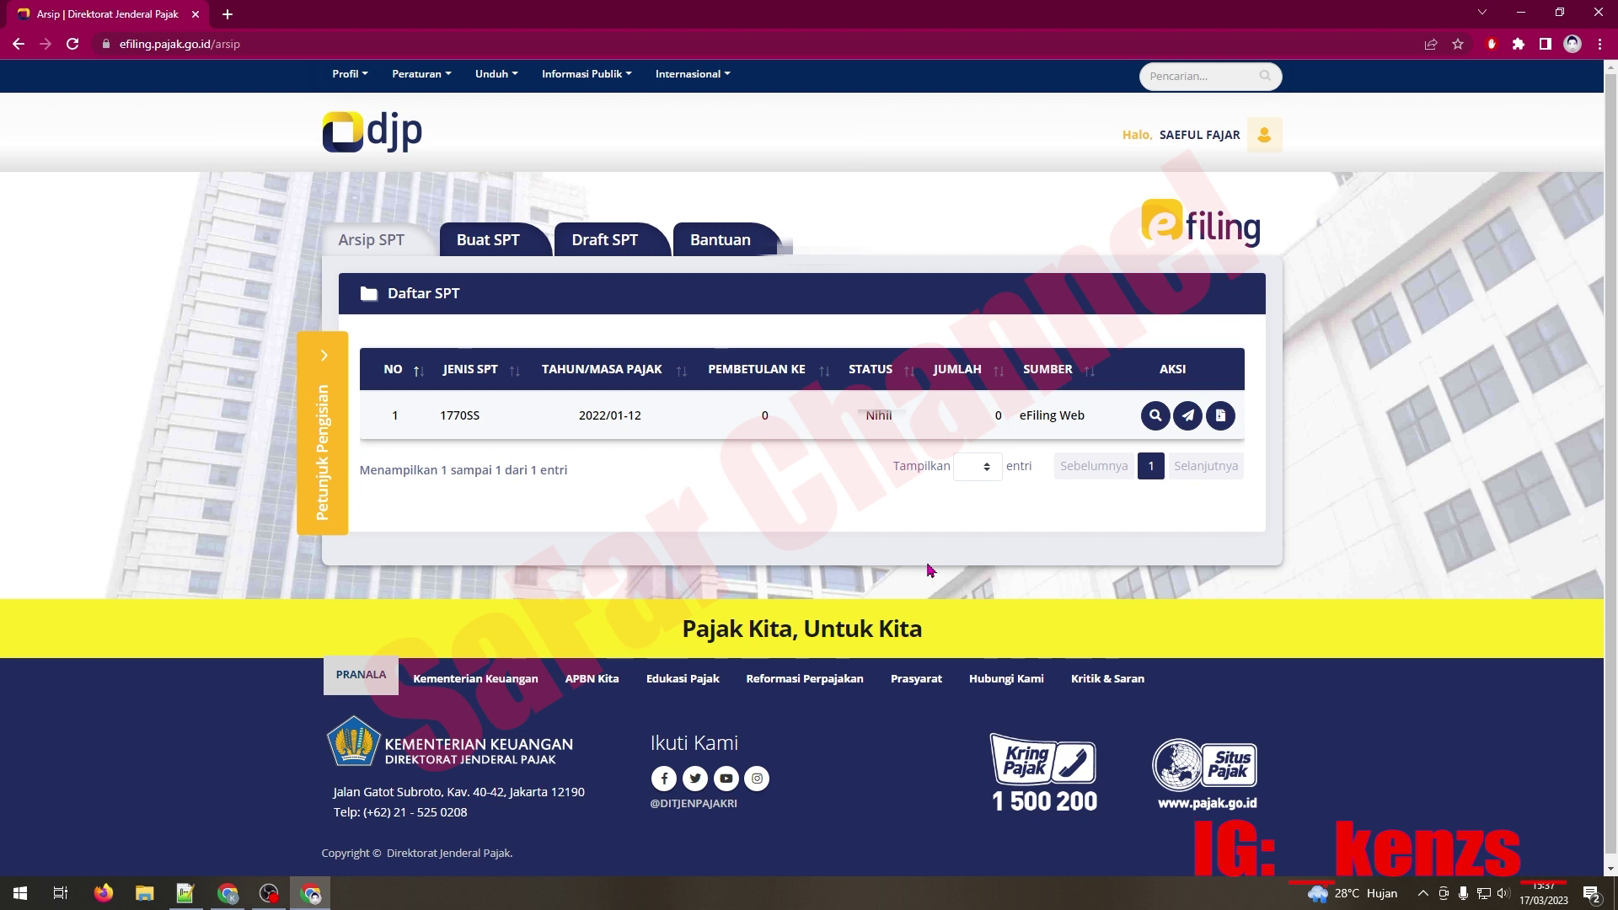
click(269, 895)
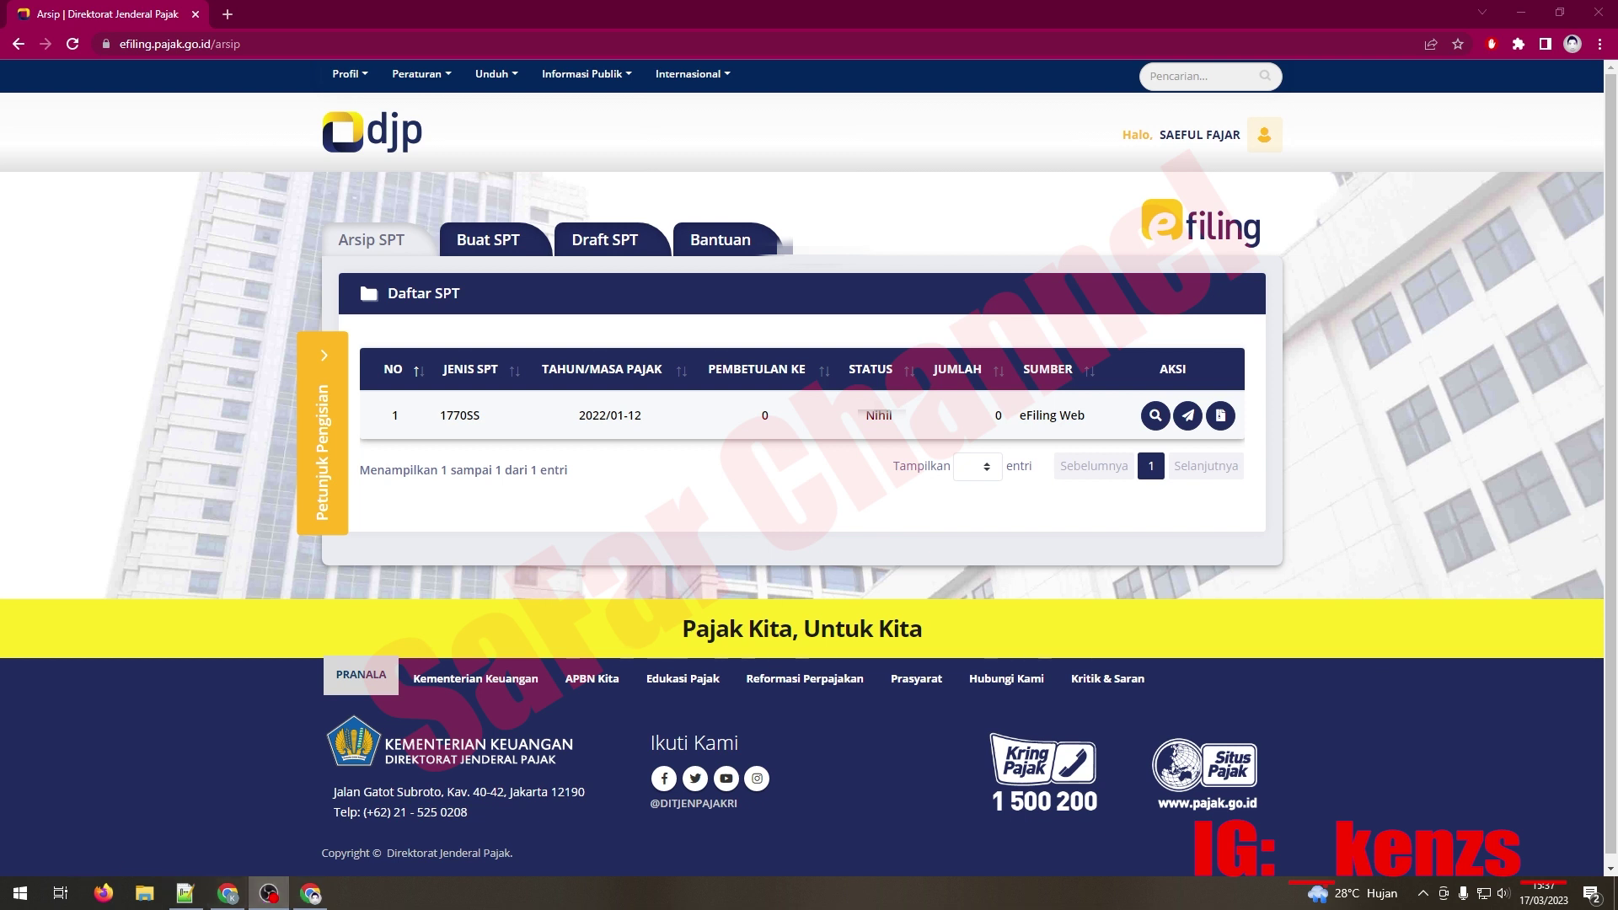